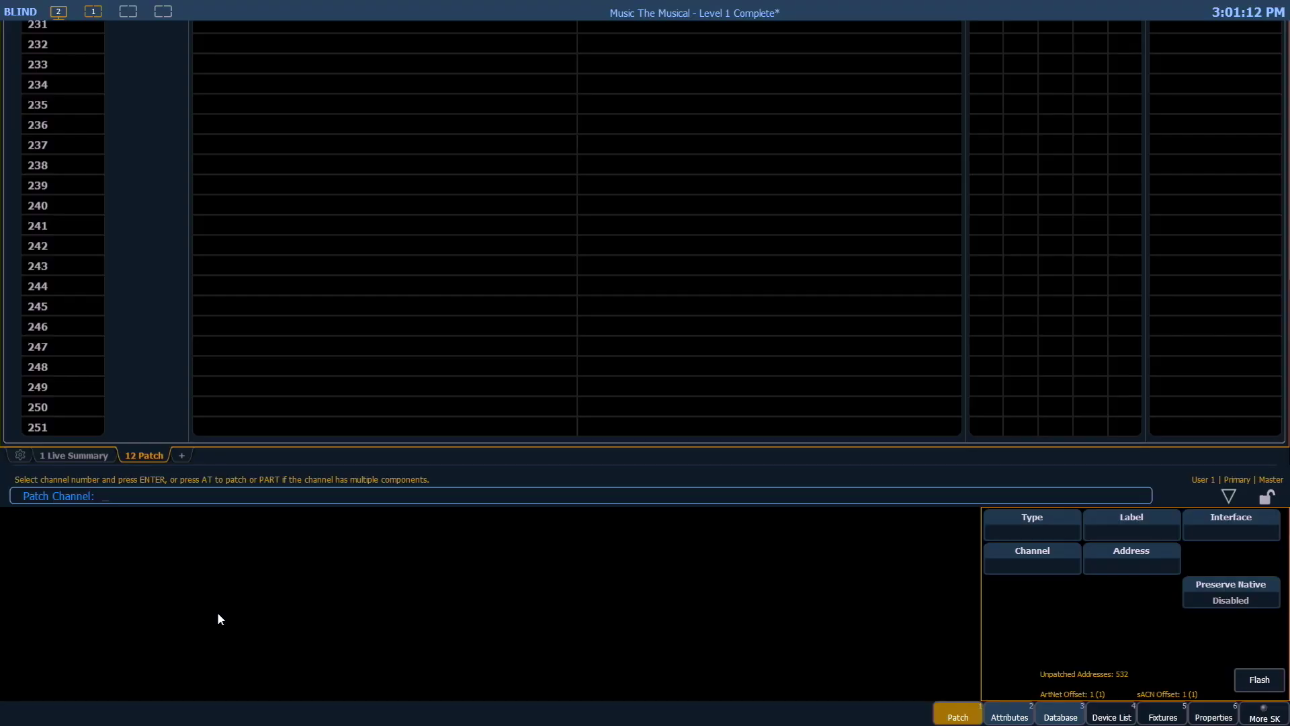
Select channels 241 Thru 246 as a range on the patch command line
{"action": "type", "text": "24"}
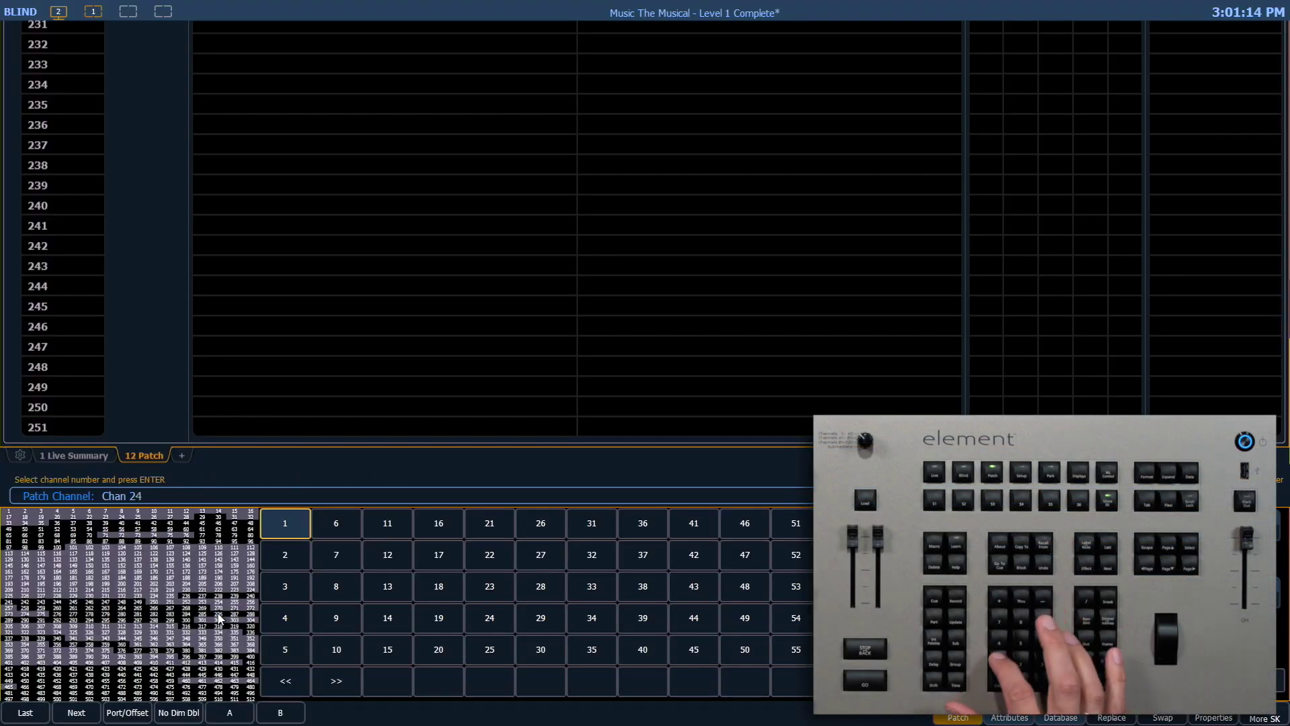
{"action": "type", "text": "1t246"}
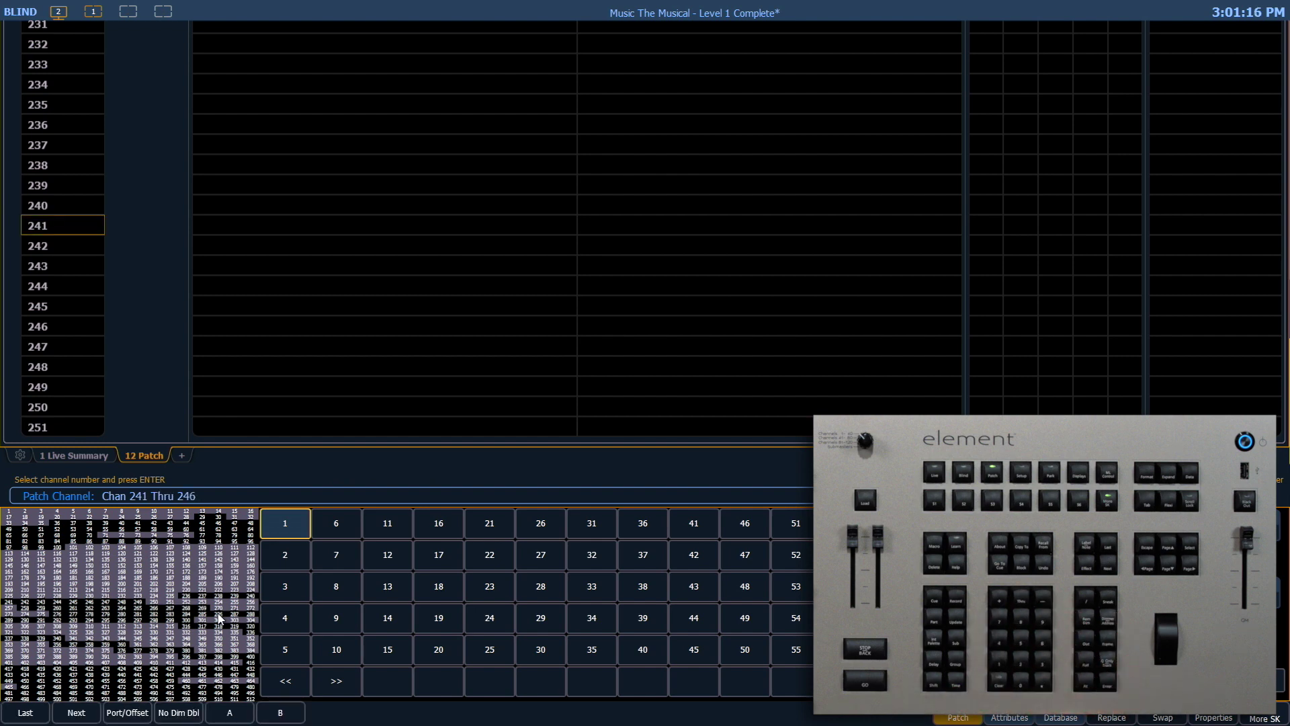
{"action": "key", "text": "Return"}
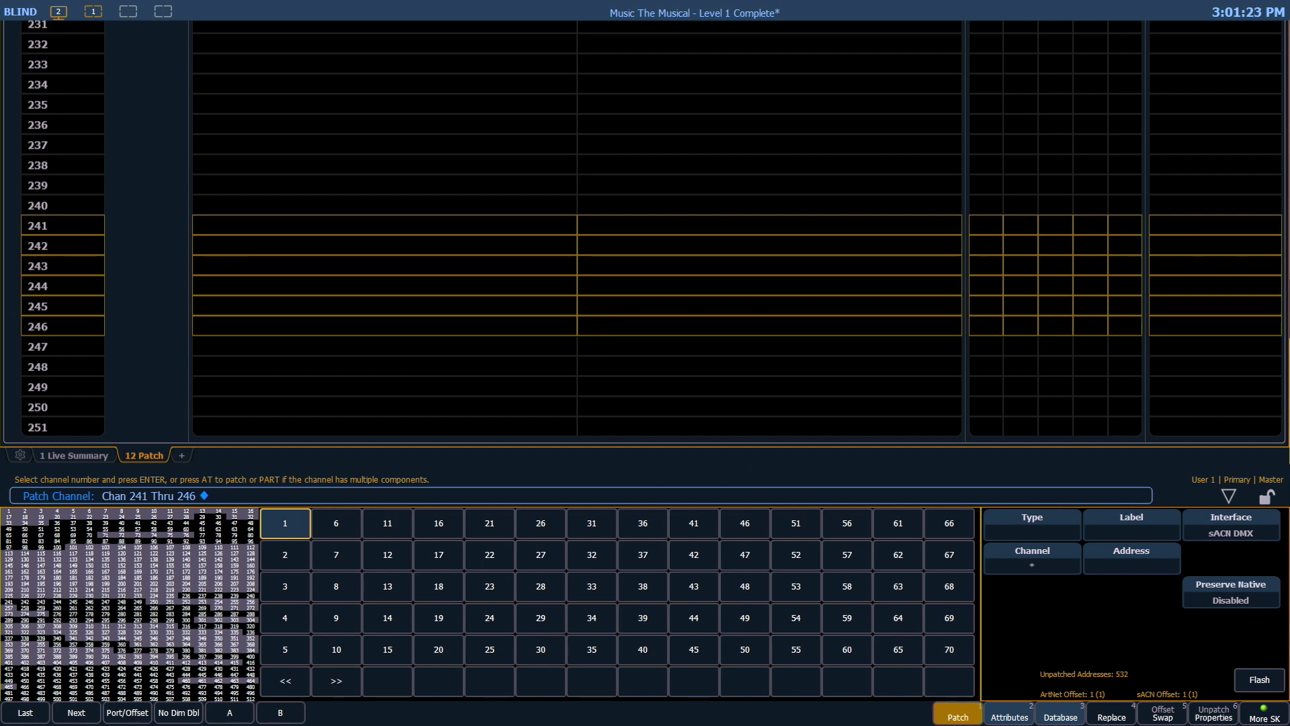
Open the fixture library for channels 241–246 and page the manufacturers to list Martin's models
{"action": "left_click", "coordinate": [1054, 525]}
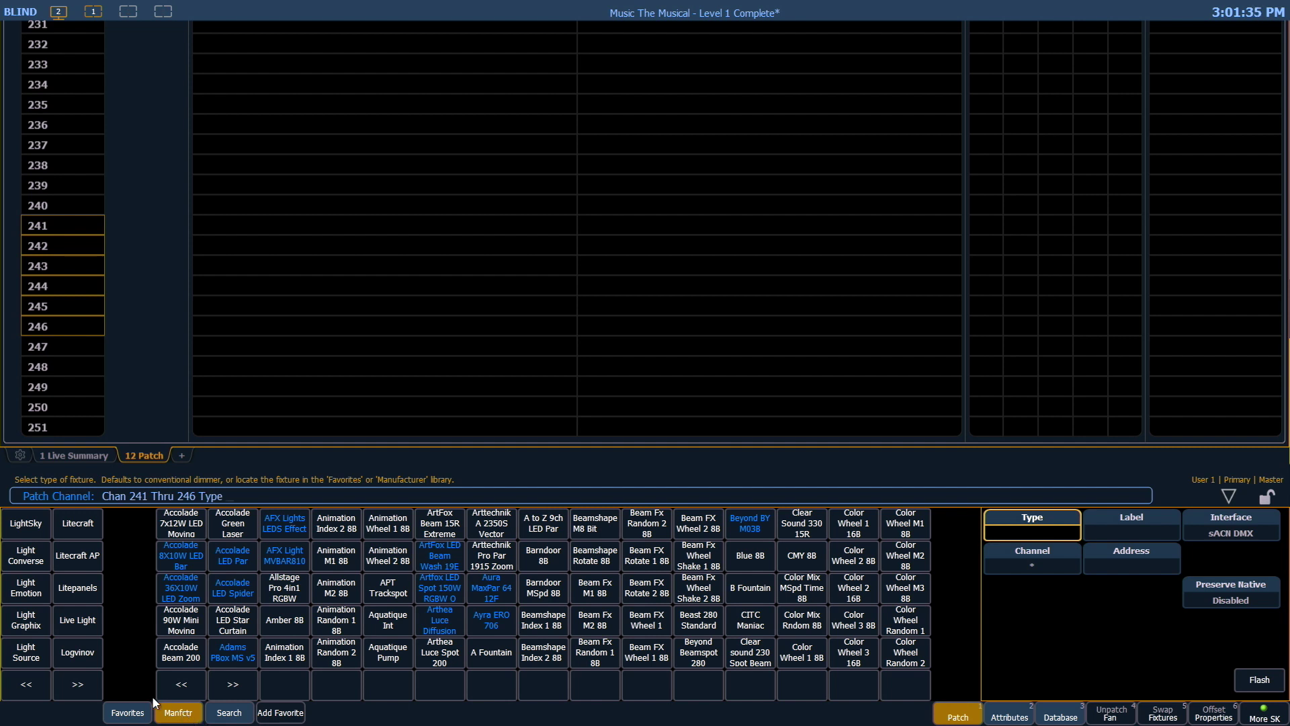
{"action": "left_click", "coordinate": [72, 692]}
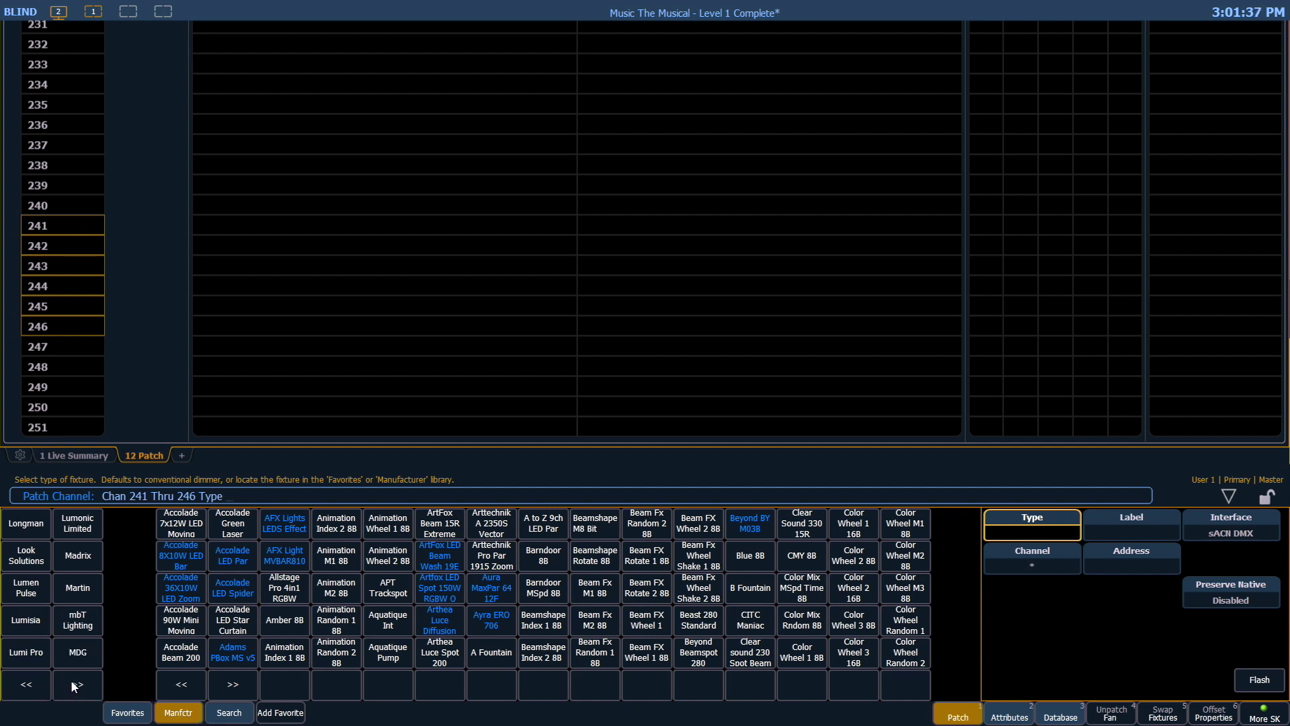
{"action": "left_click", "coordinate": [78, 691]}
{"action": "left_click", "coordinate": [78, 691]}
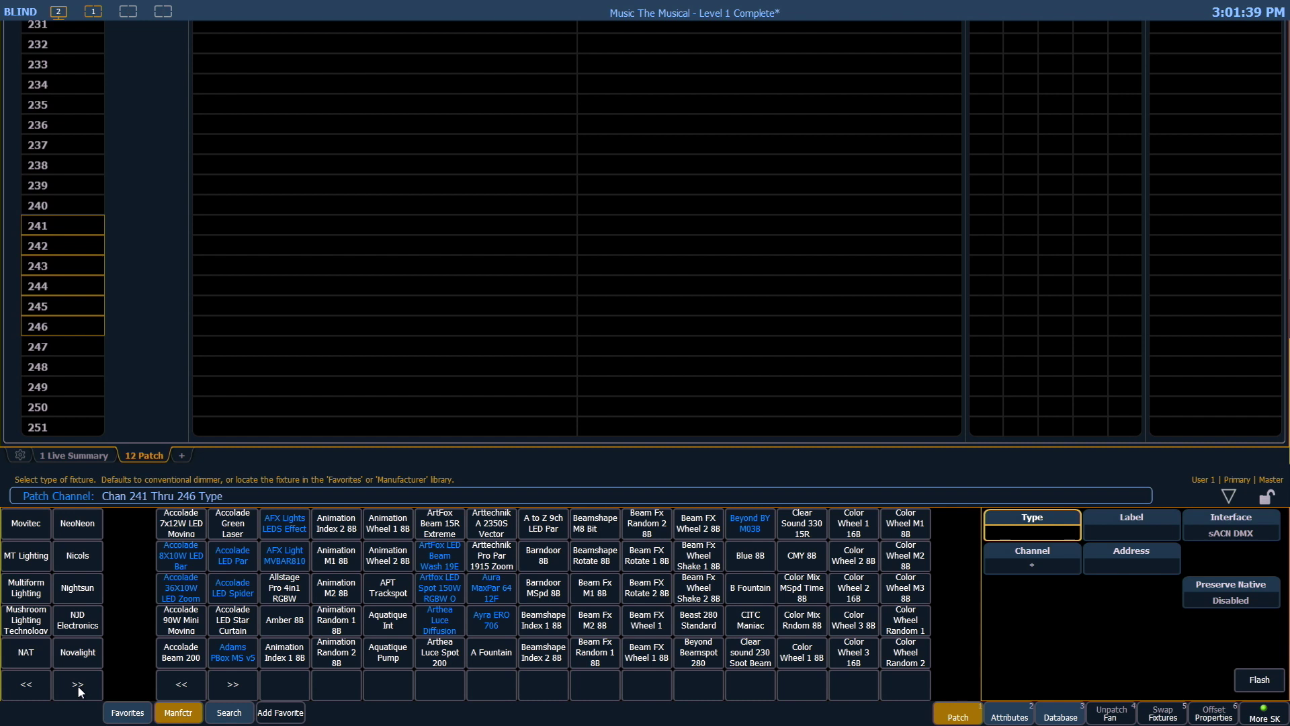
{"action": "left_click", "coordinate": [38, 686]}
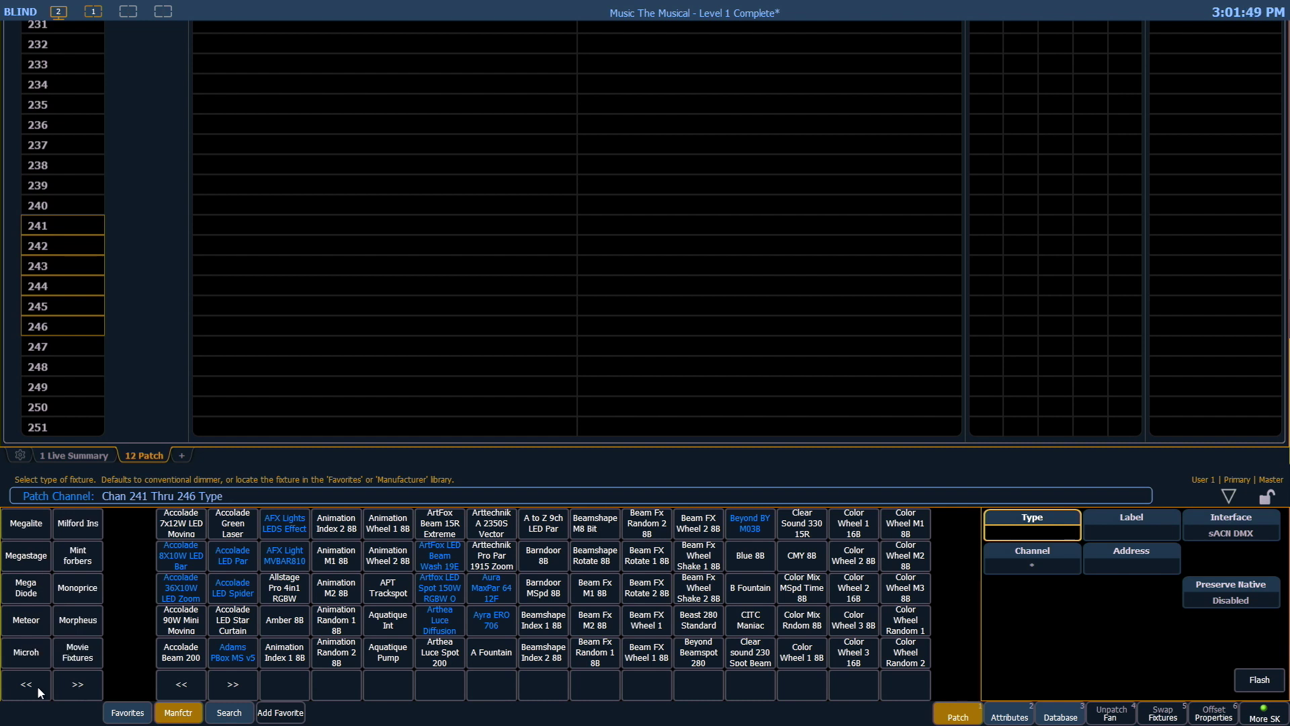
{"action": "left_click", "coordinate": [38, 684]}
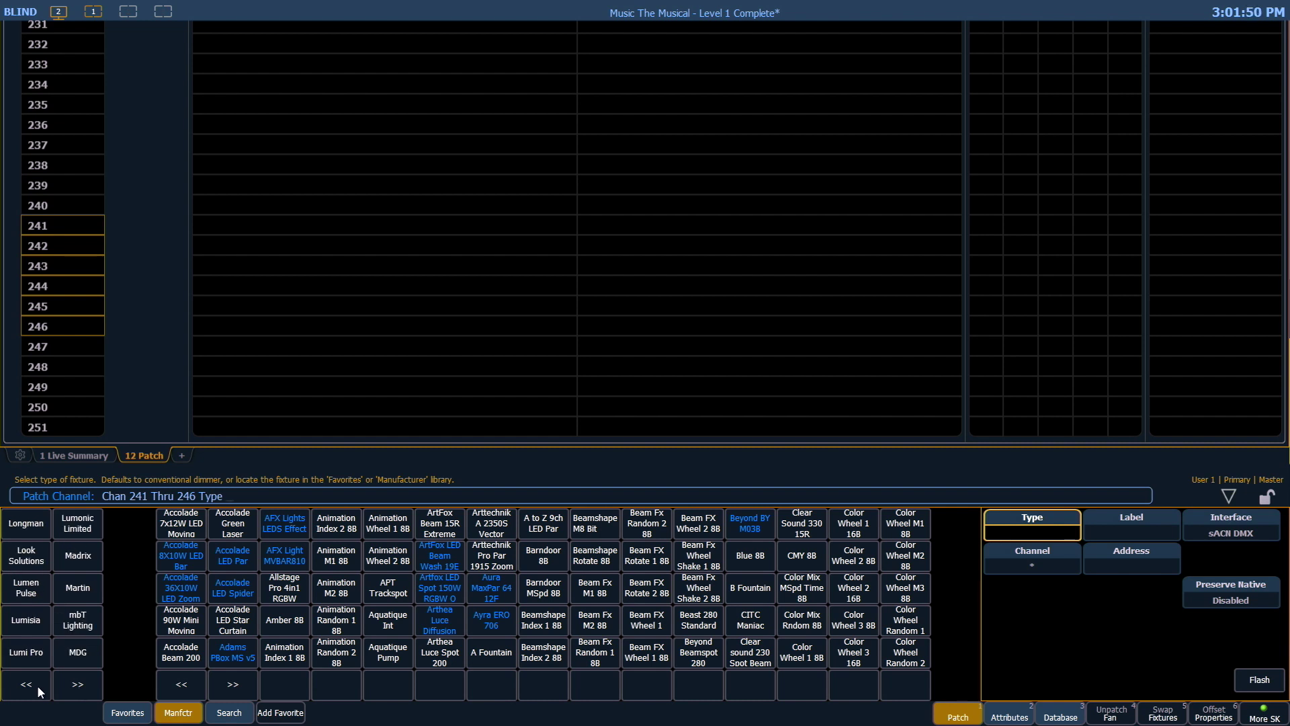
{"action": "left_click", "coordinate": [76, 594]}
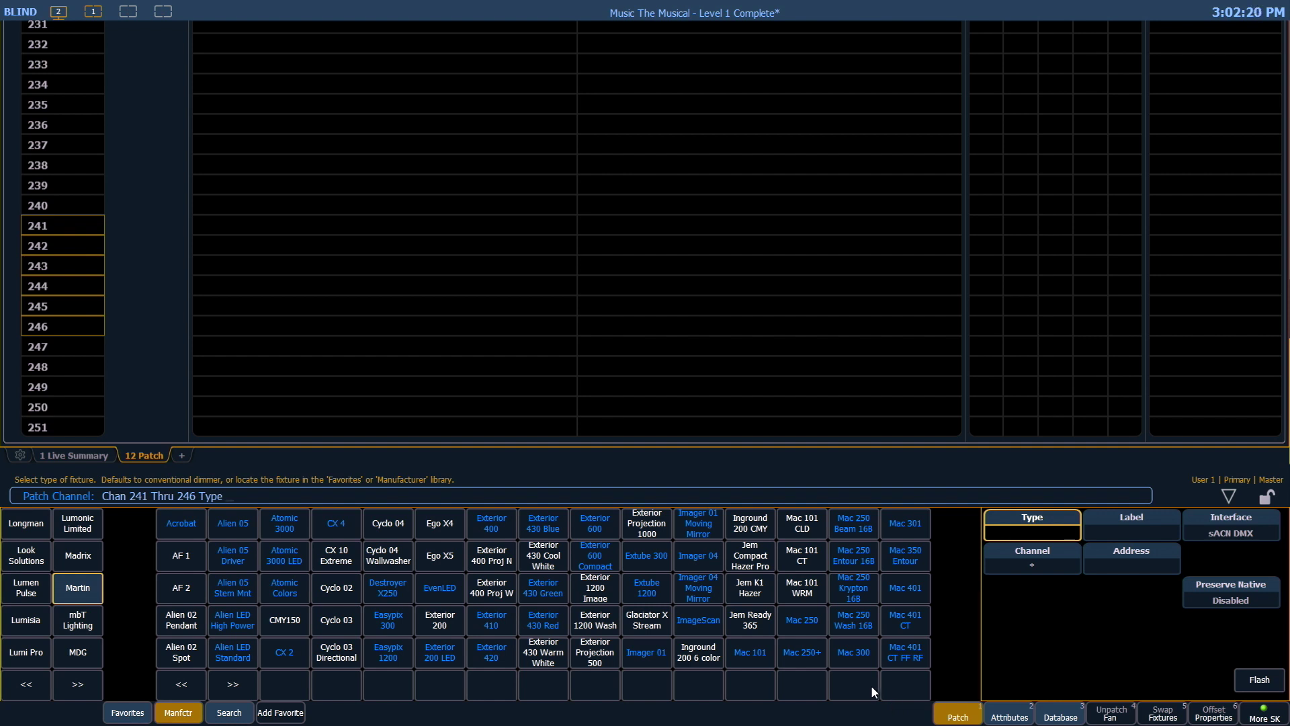
Type channels 241–246 as Martin Mac 250 Wash 16B and accept it to start addressing
{"action": "left_click", "coordinate": [852, 627]}
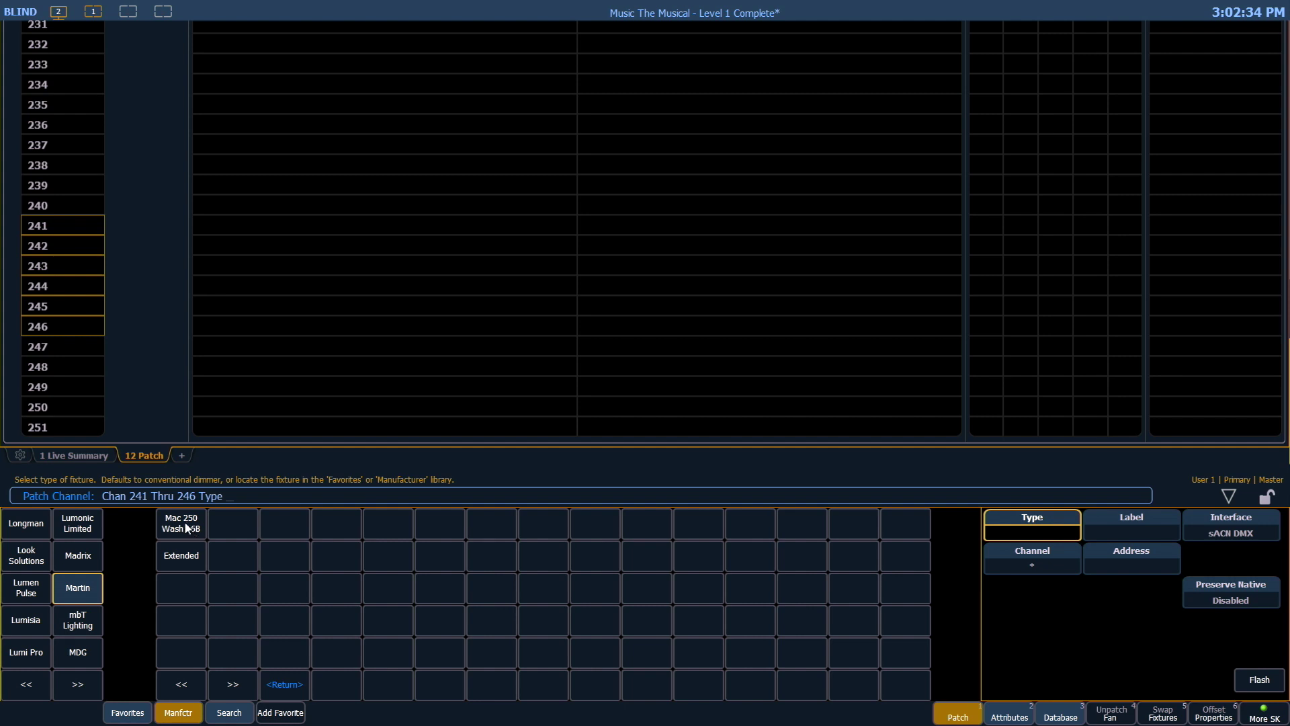
{"action": "left_click", "coordinate": [176, 528]}
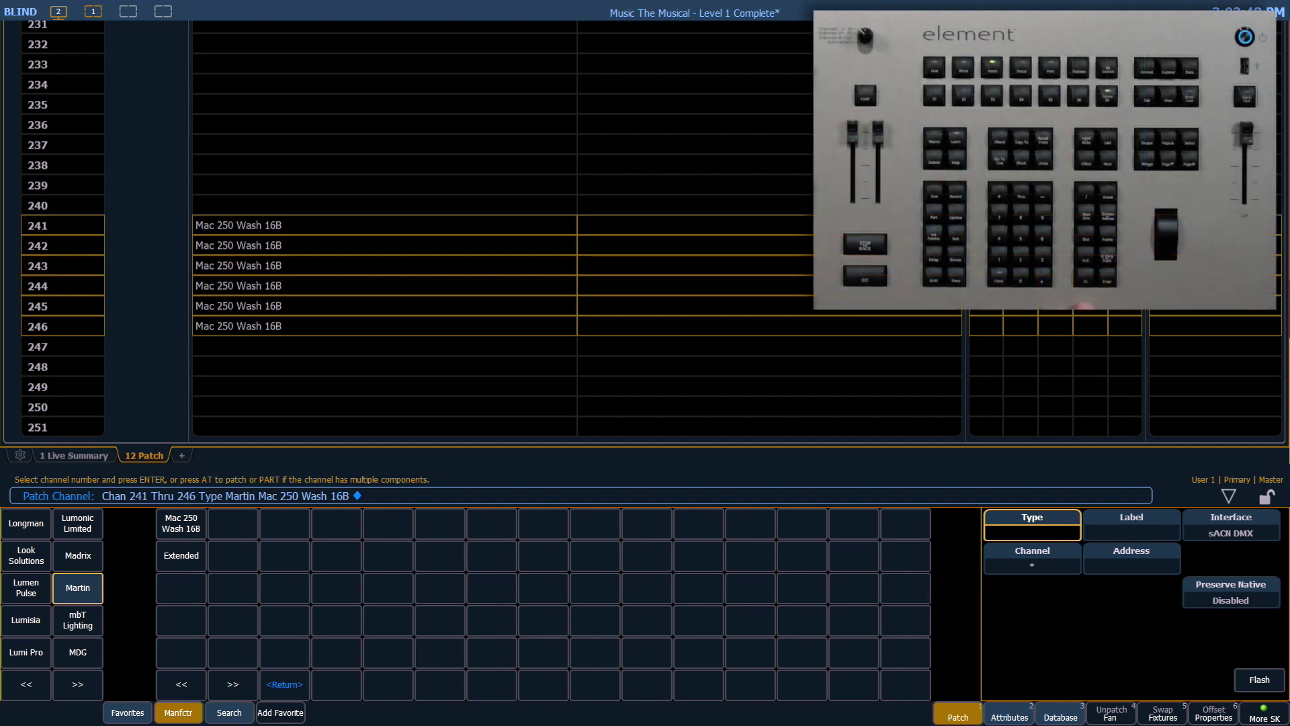
{"action": "key", "text": "Return"}
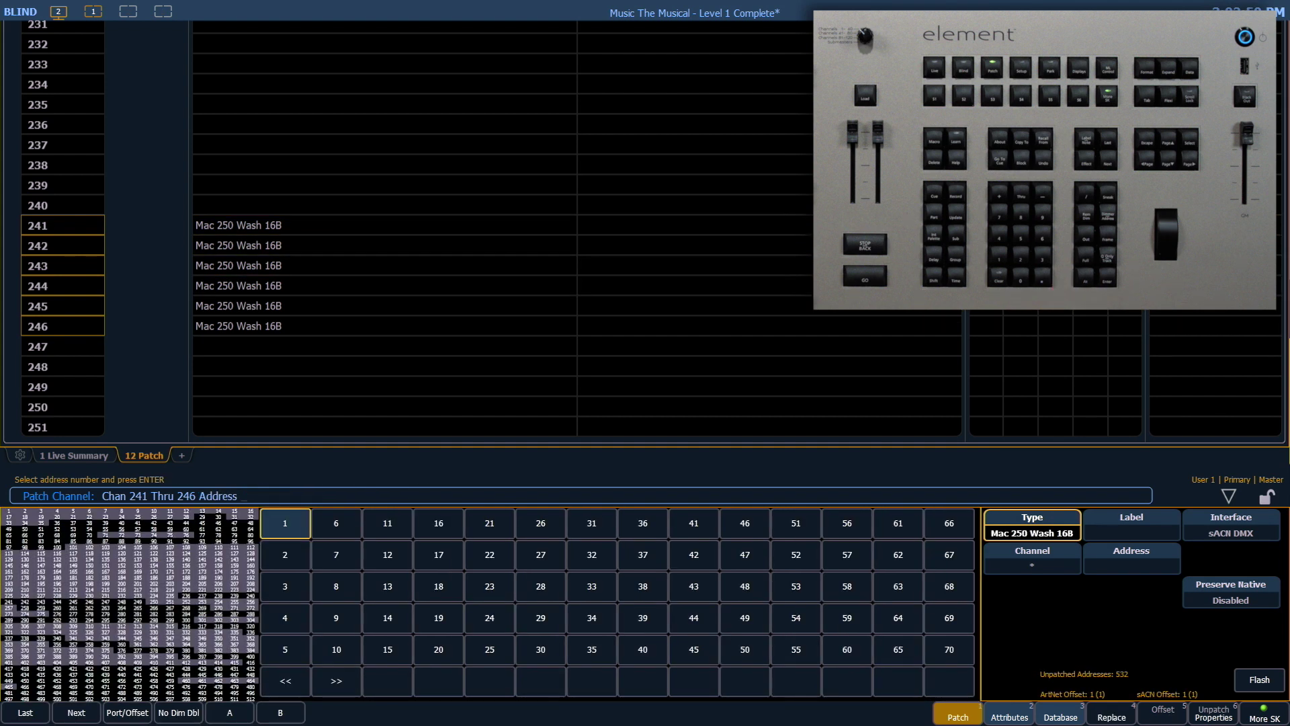
Patch channels 241–246 consecutively starting at address 2/411
{"action": "type", "text": "2 "}
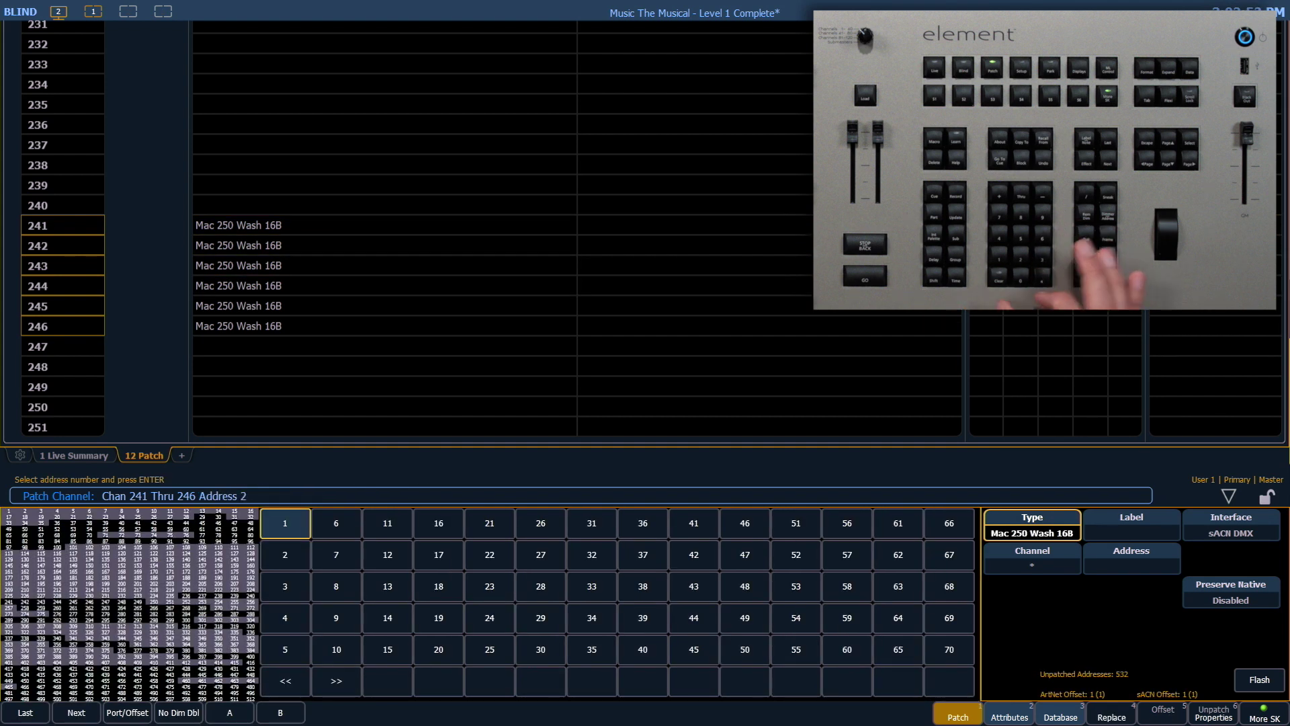
{"action": "type", "text": "/ "}
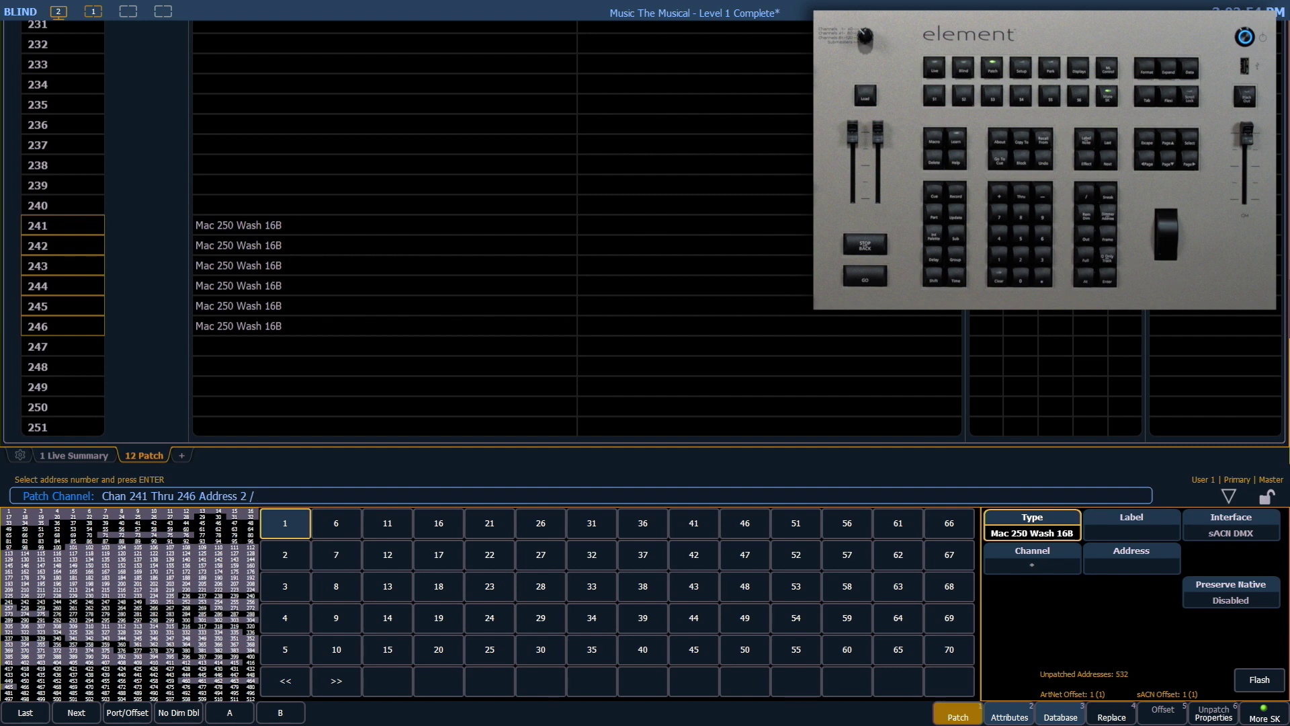
{"action": "type", "text": "411"}
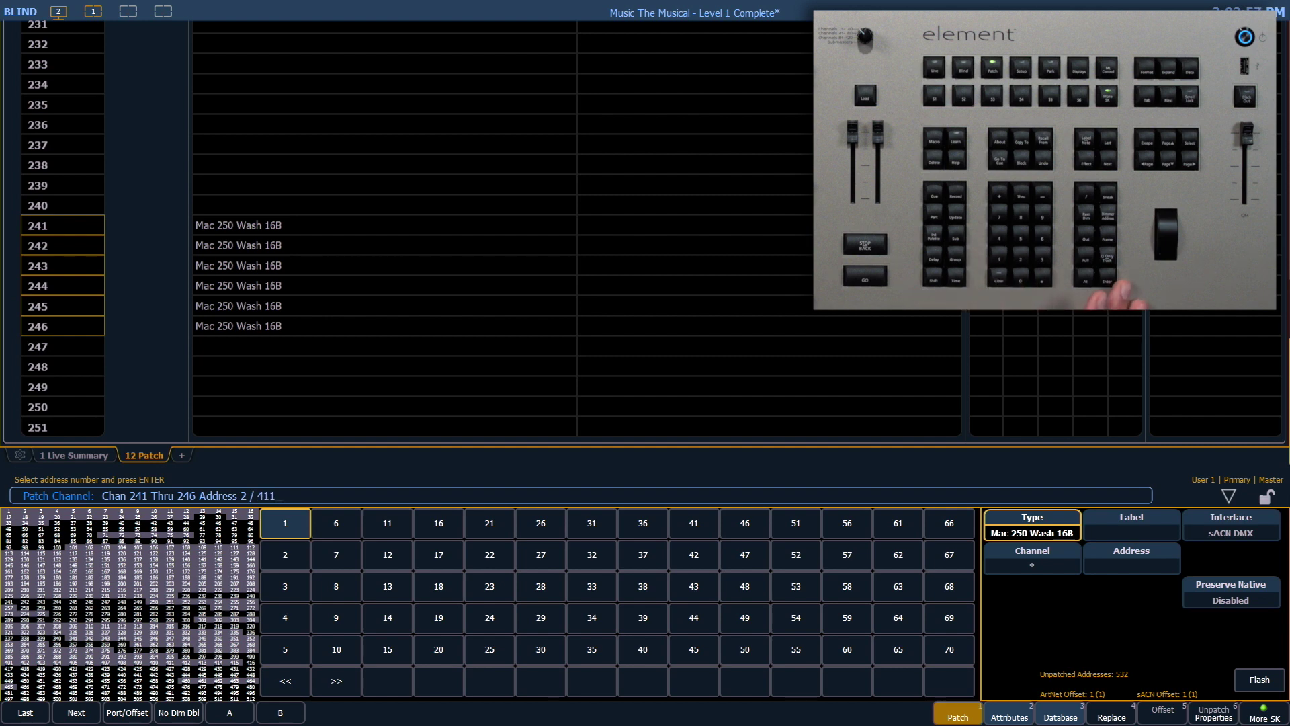
{"action": "key", "text": "Return"}
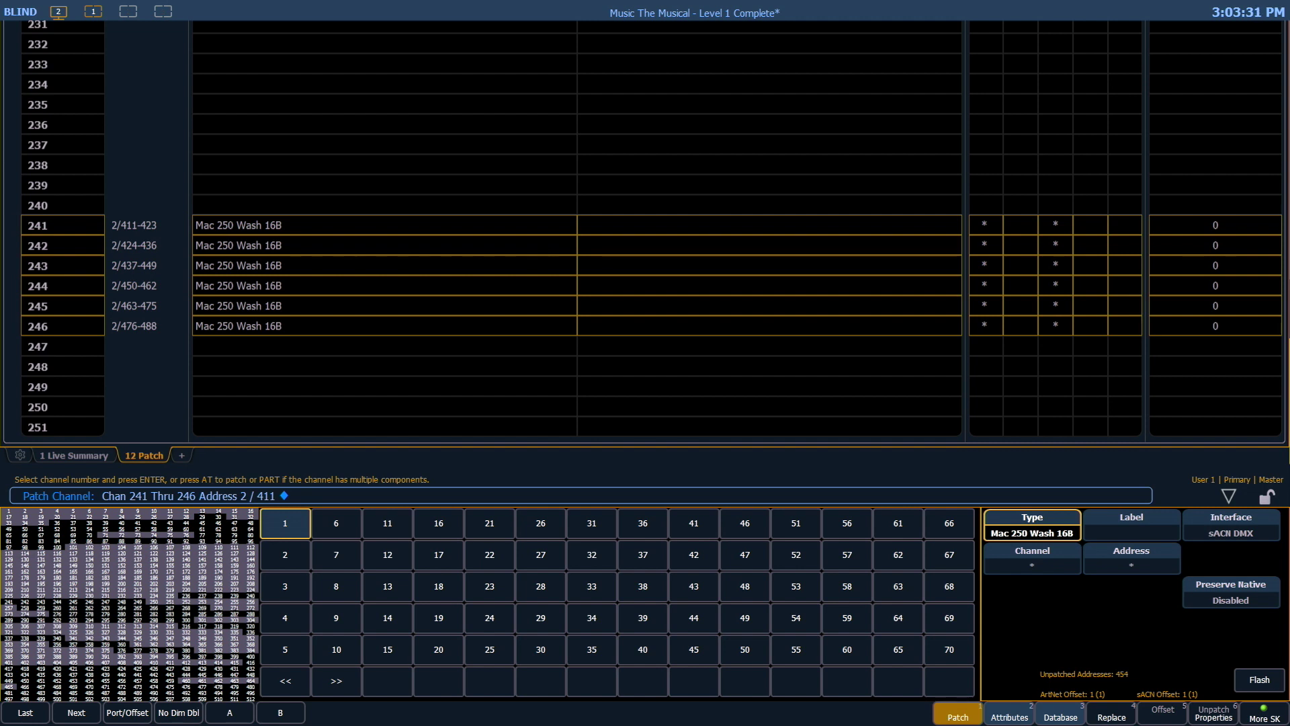
Re-patch channels 241–246 from 2/411 with offset 15, confirming the address overwrite
{"action": "key", "text": "BackSpace"}
{"action": "key", "text": "BackSpace"}
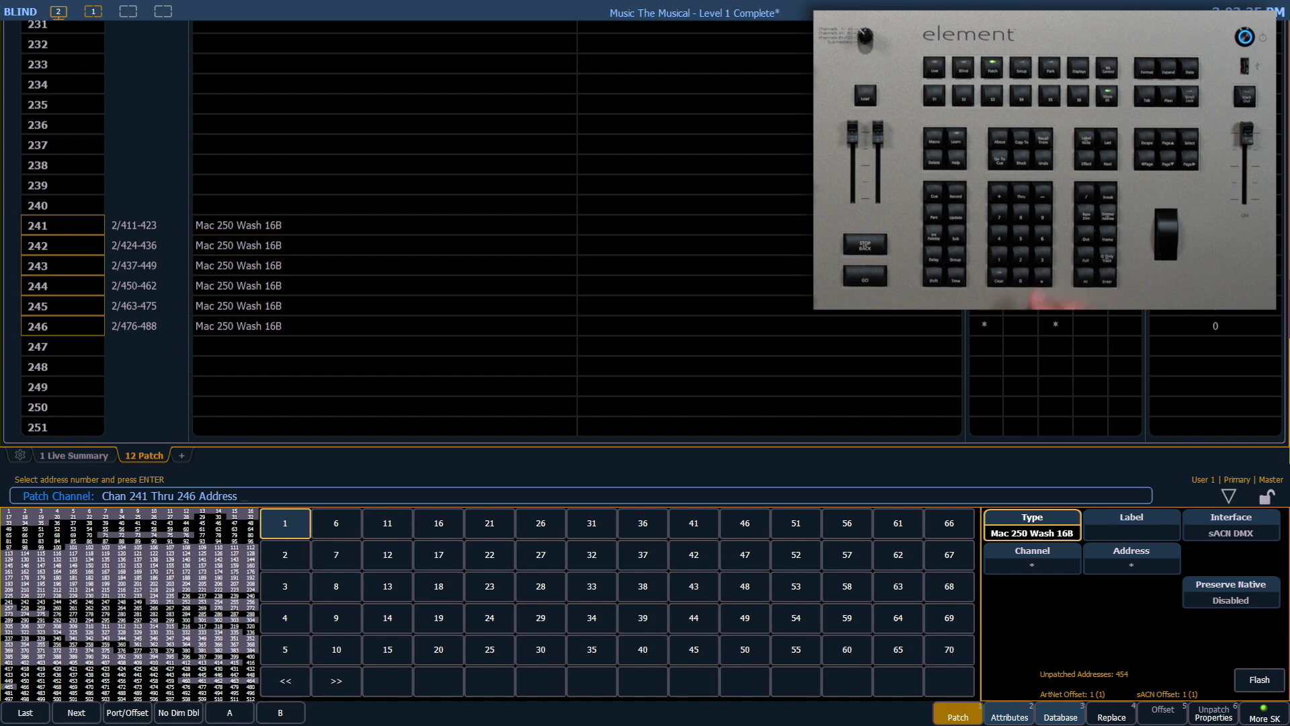
{"action": "type", "text": "/"}
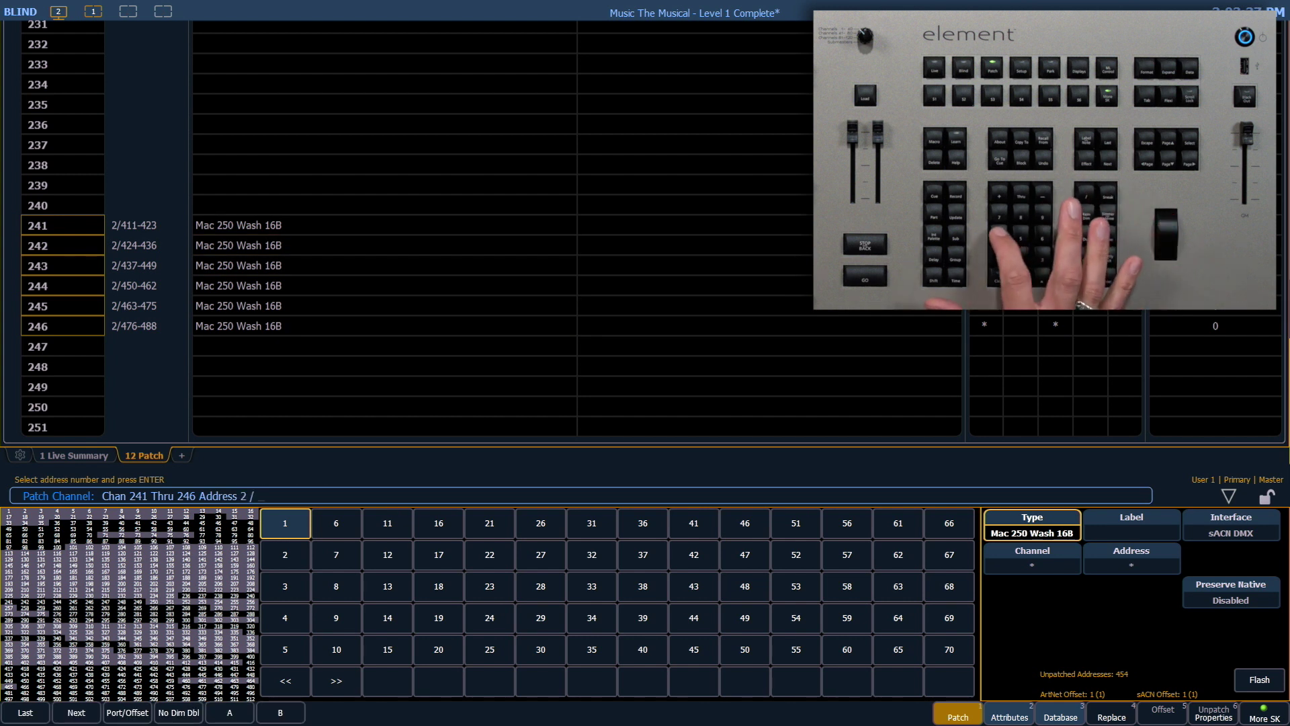
{"action": "type", "text": " 411"}
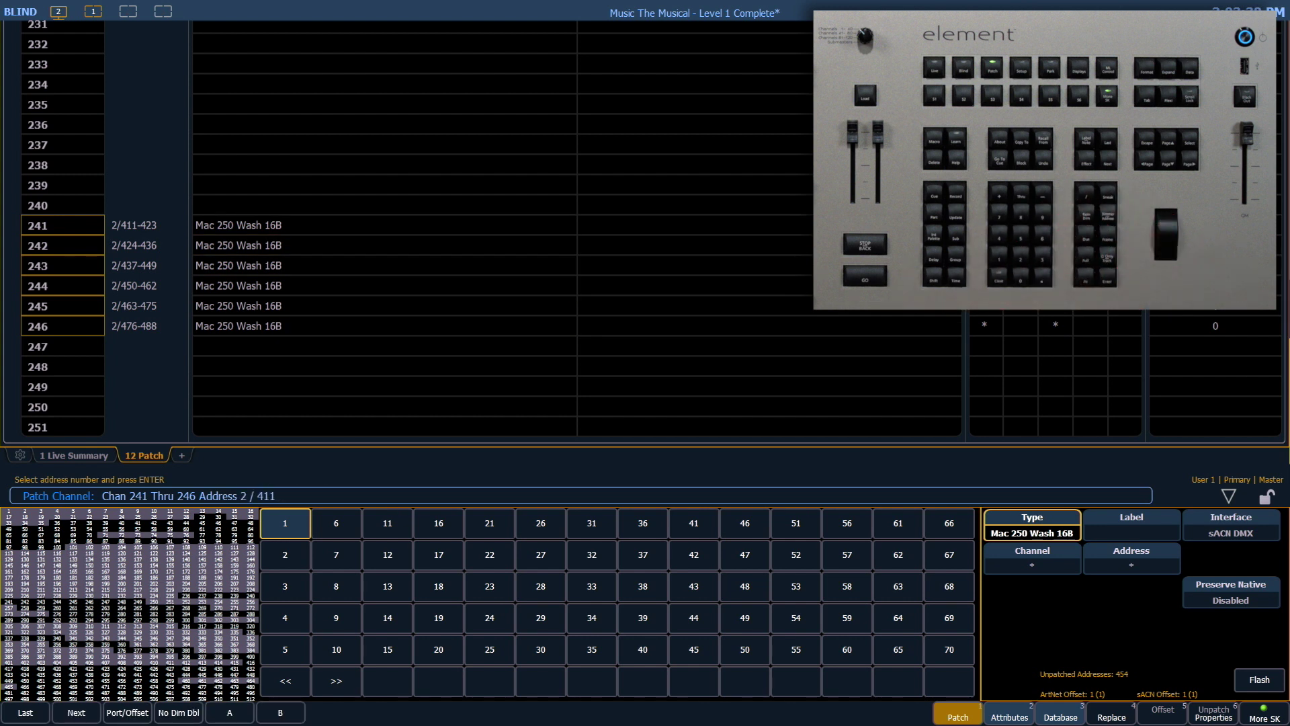
{"action": "key", "text": "F10"}
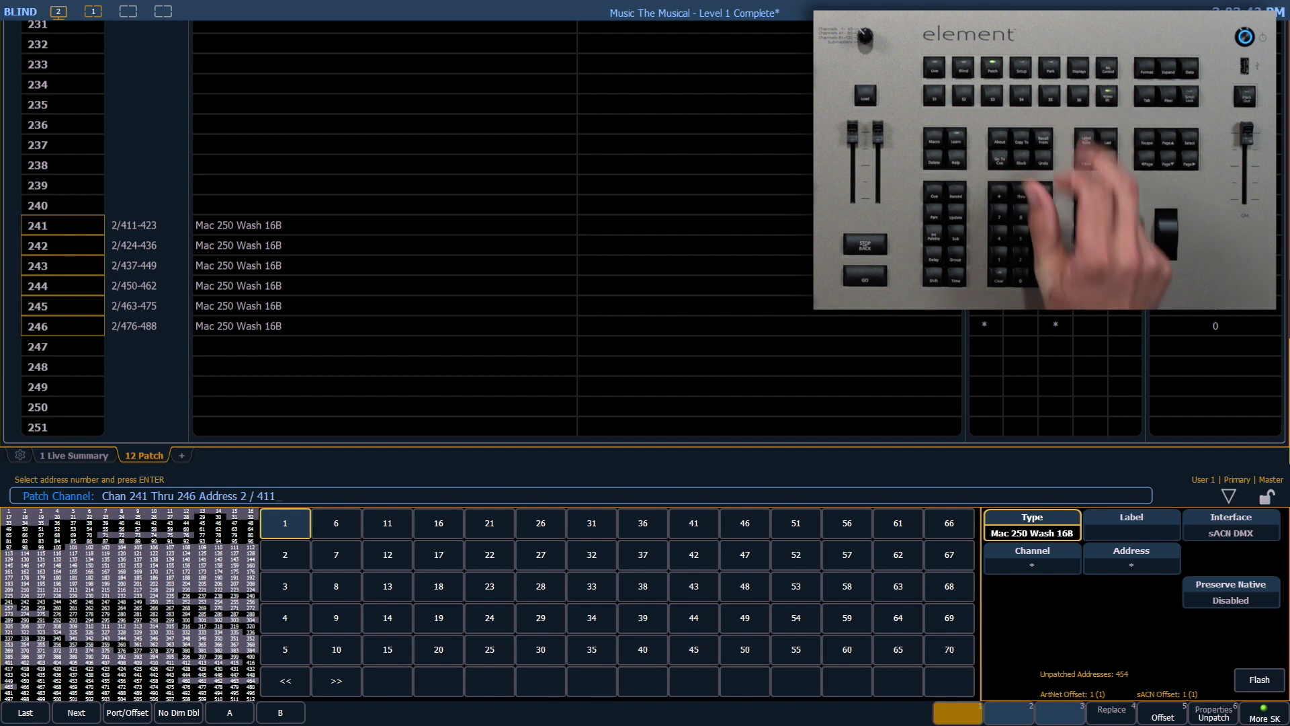
{"action": "key", "text": "F5"}
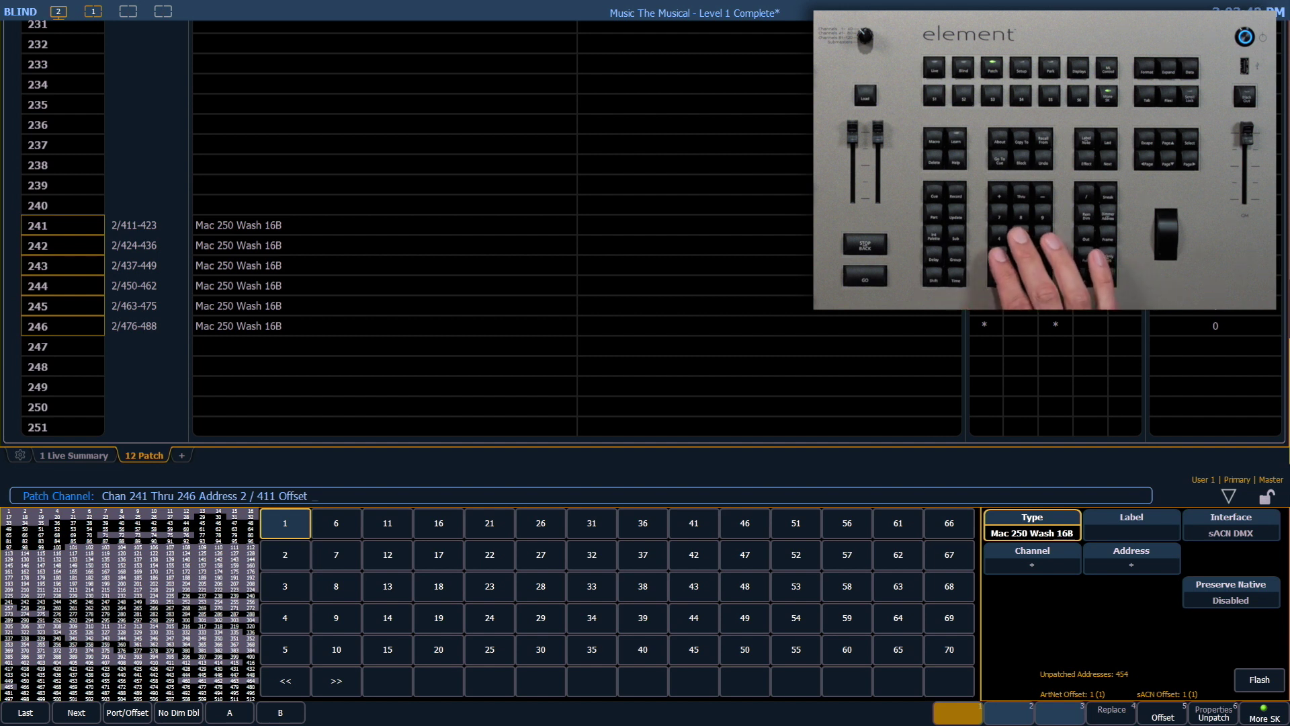
{"action": "type", "text": "15"}
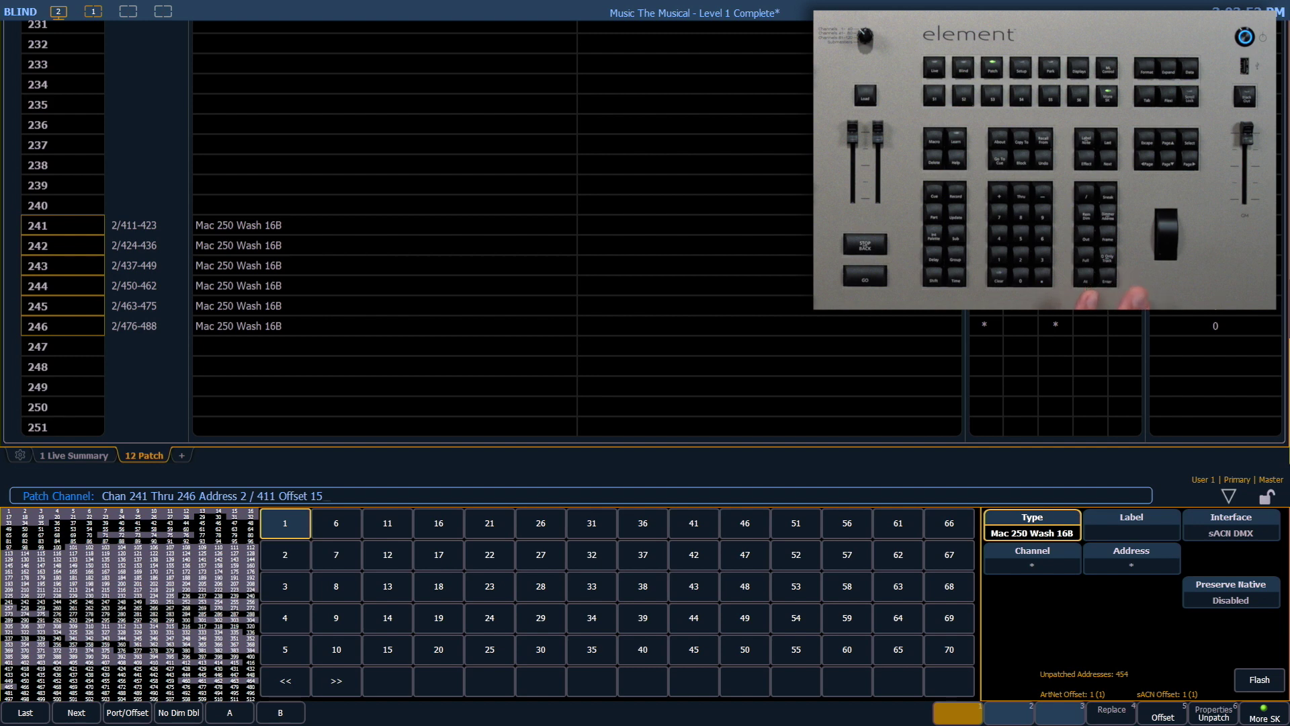
{"action": "key", "text": "Return"}
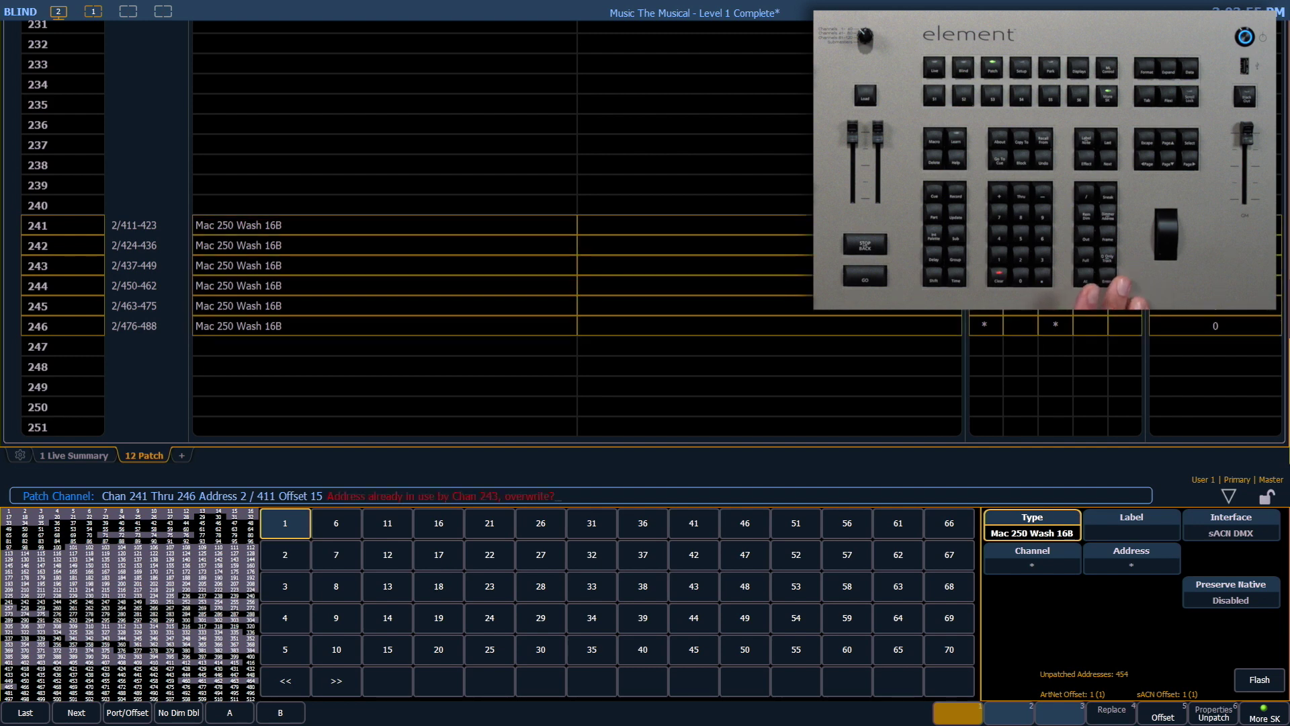
{"action": "key", "text": "Return"}
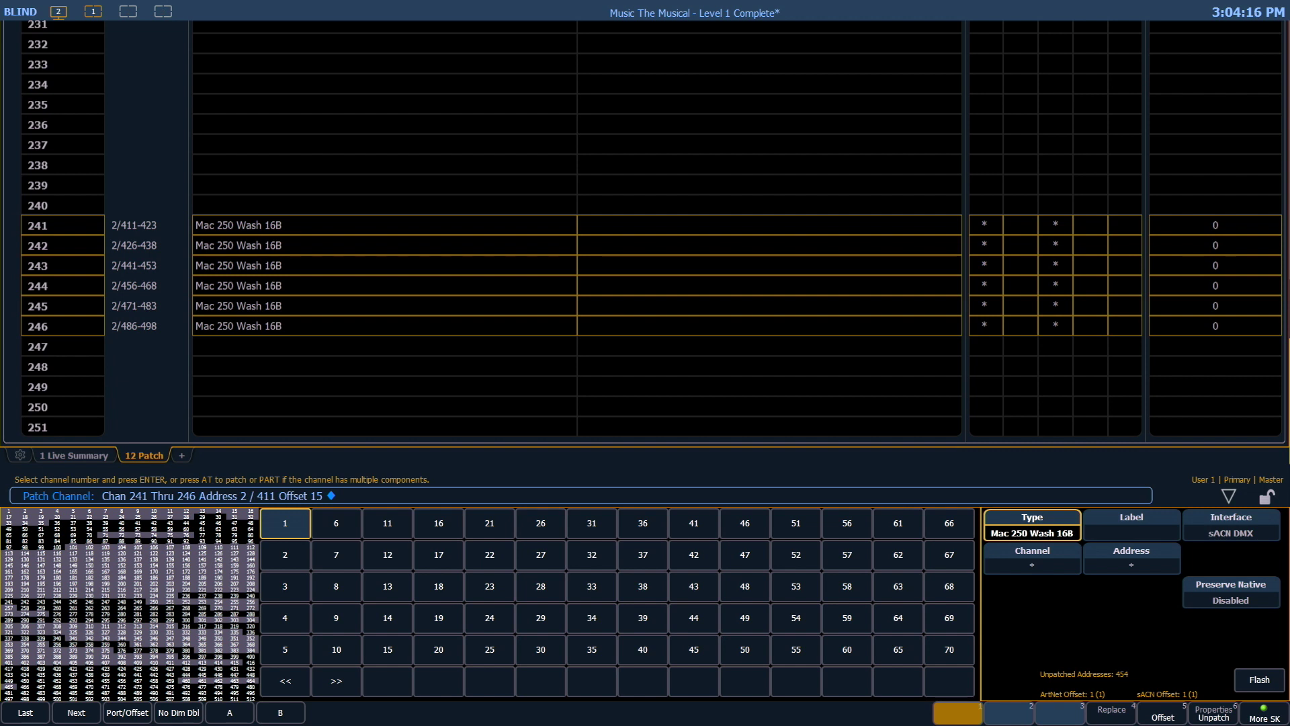
Patch channels 247 Thru 250 At 2/111 as dimmers, occupying 2/111–2/114
{"action": "type", "text": "24"}
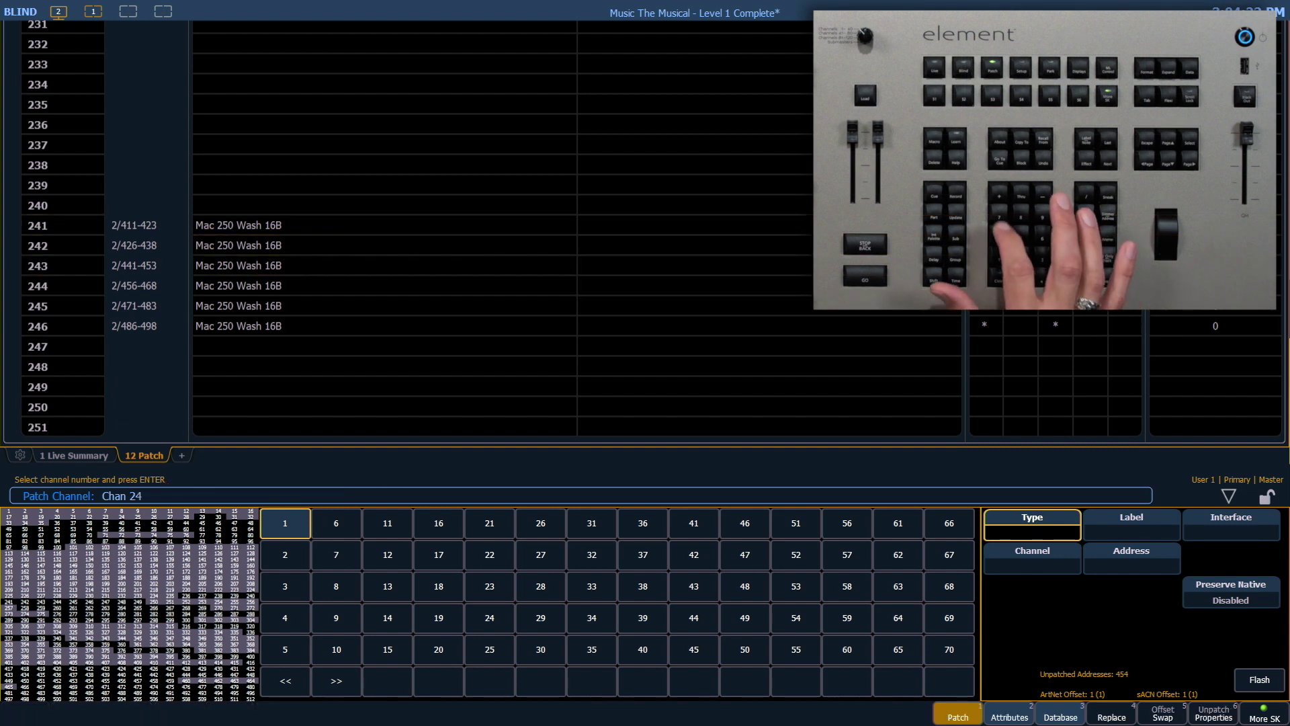
{"action": "type", "text": "7t"}
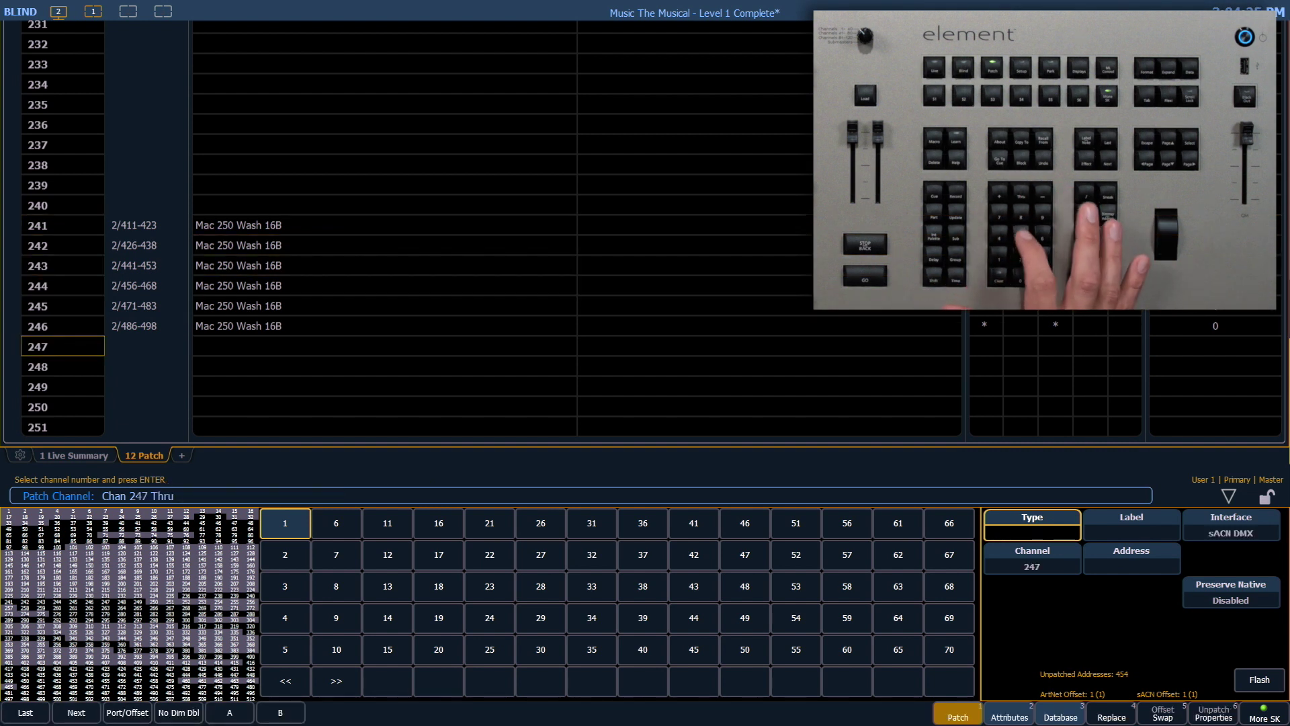
{"action": "type", "text": "250"}
{"action": "key", "text": "Return"}
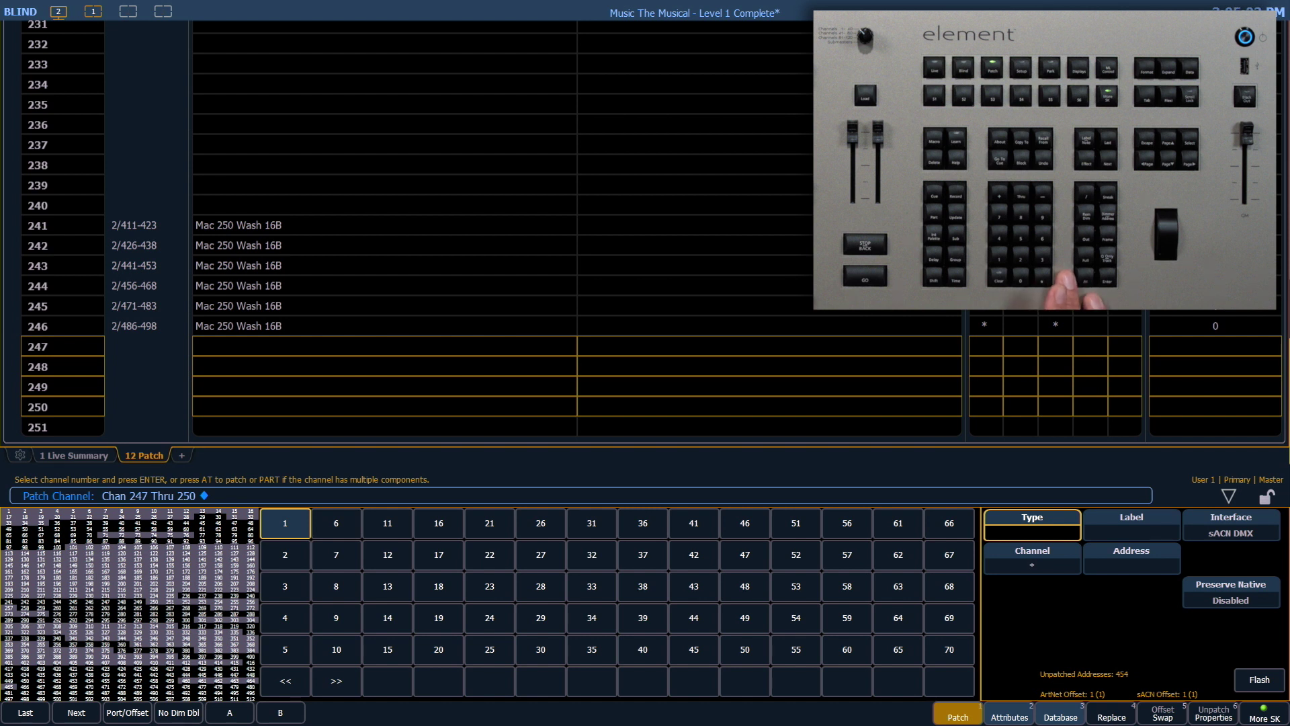
{"action": "key", "text": "at"}
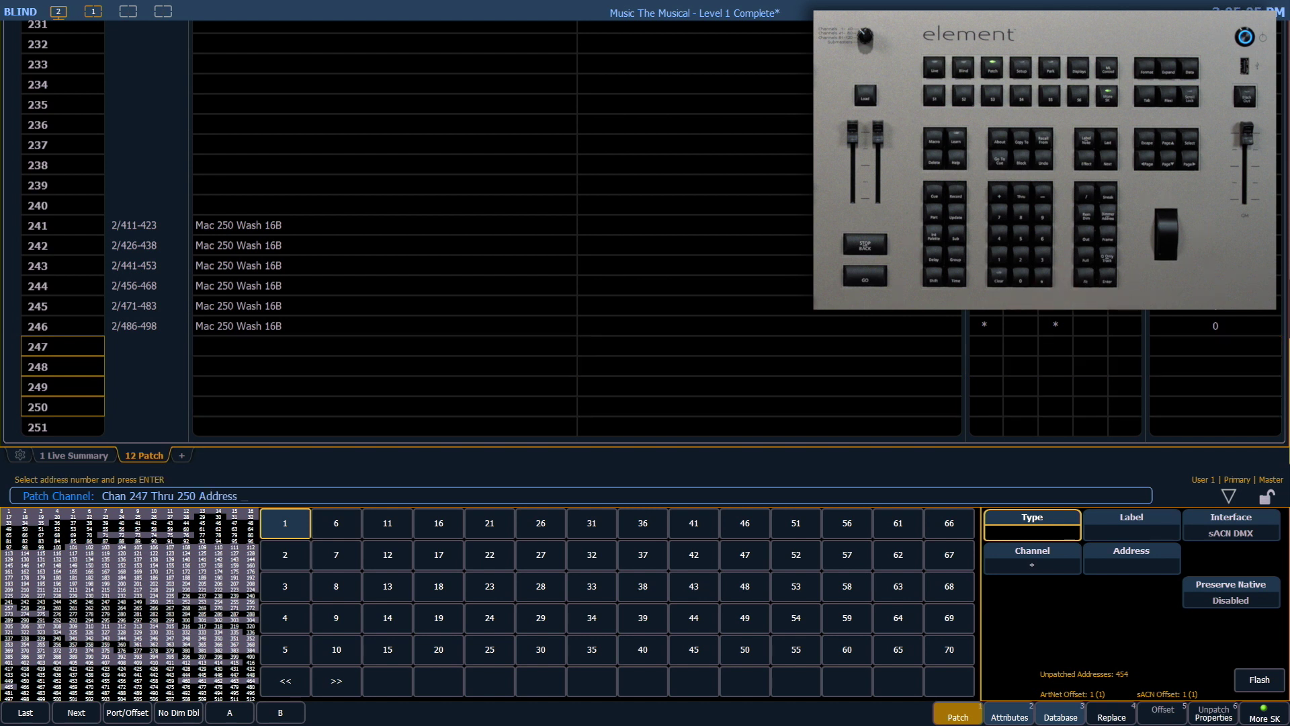
{"action": "type", "text": "2 "}
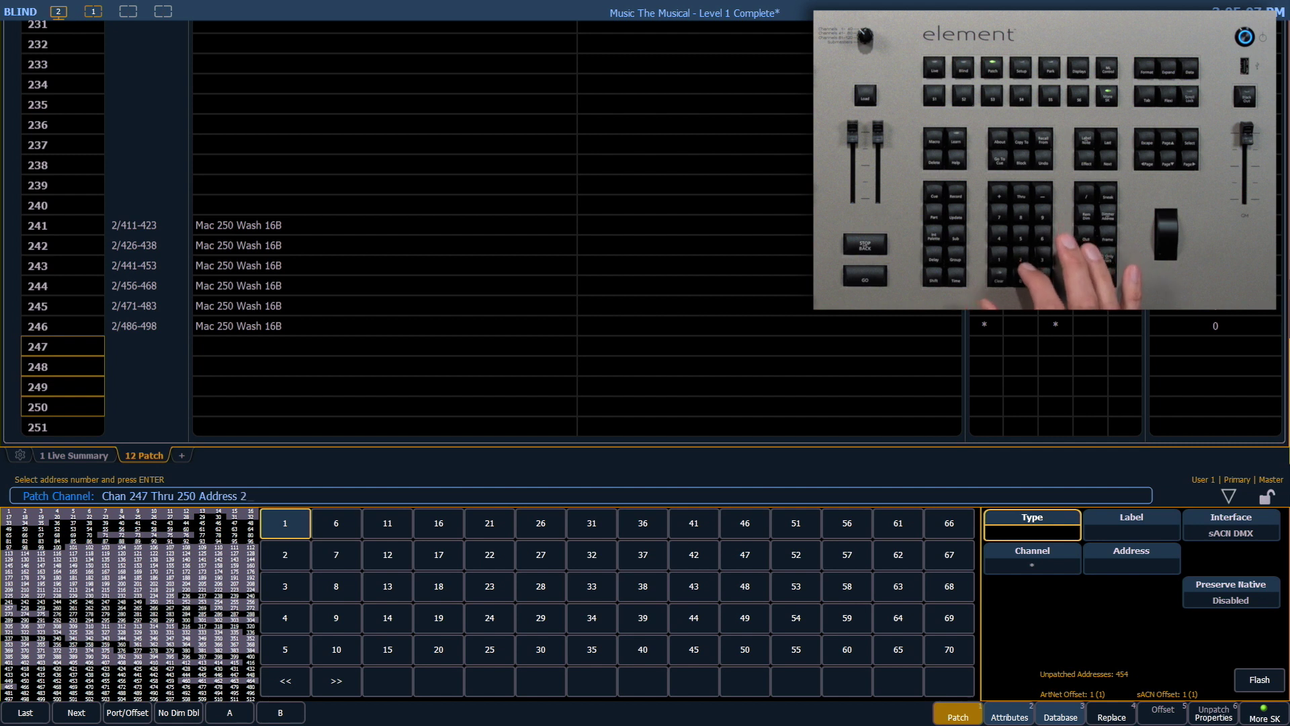
{"action": "type", "text": "/"}
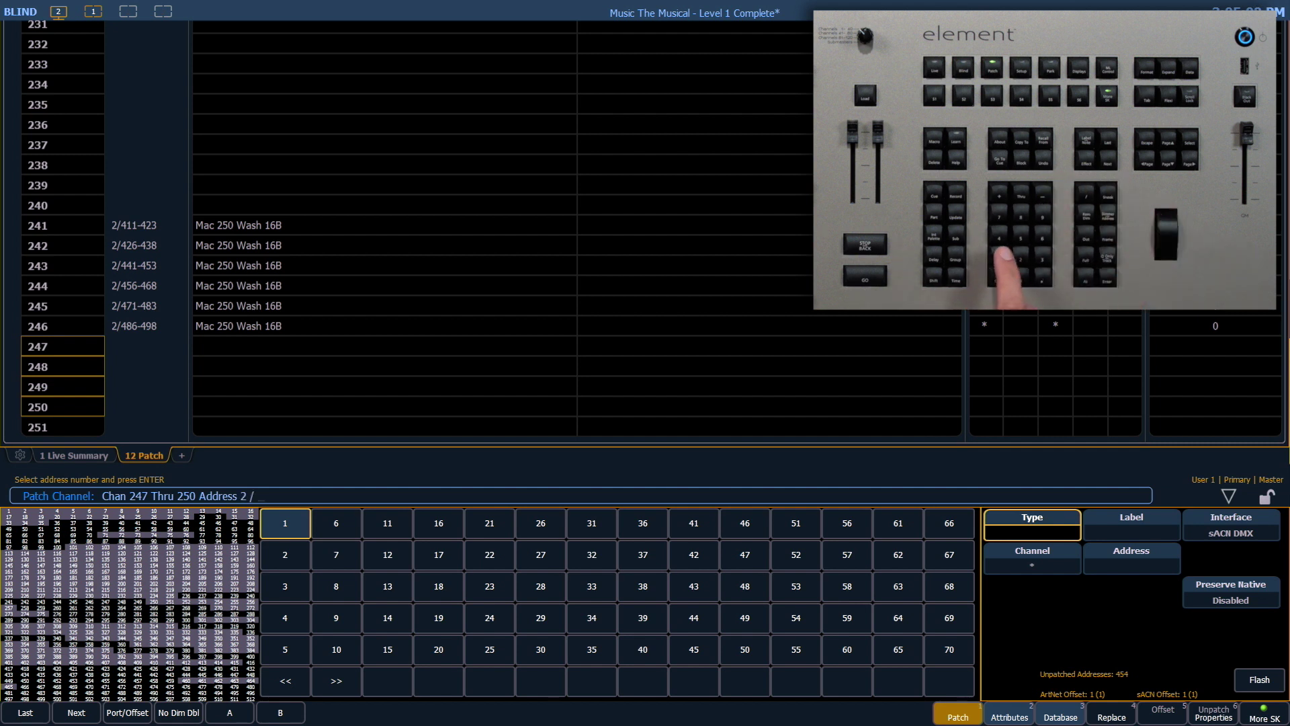
{"action": "type", "text": " 111"}
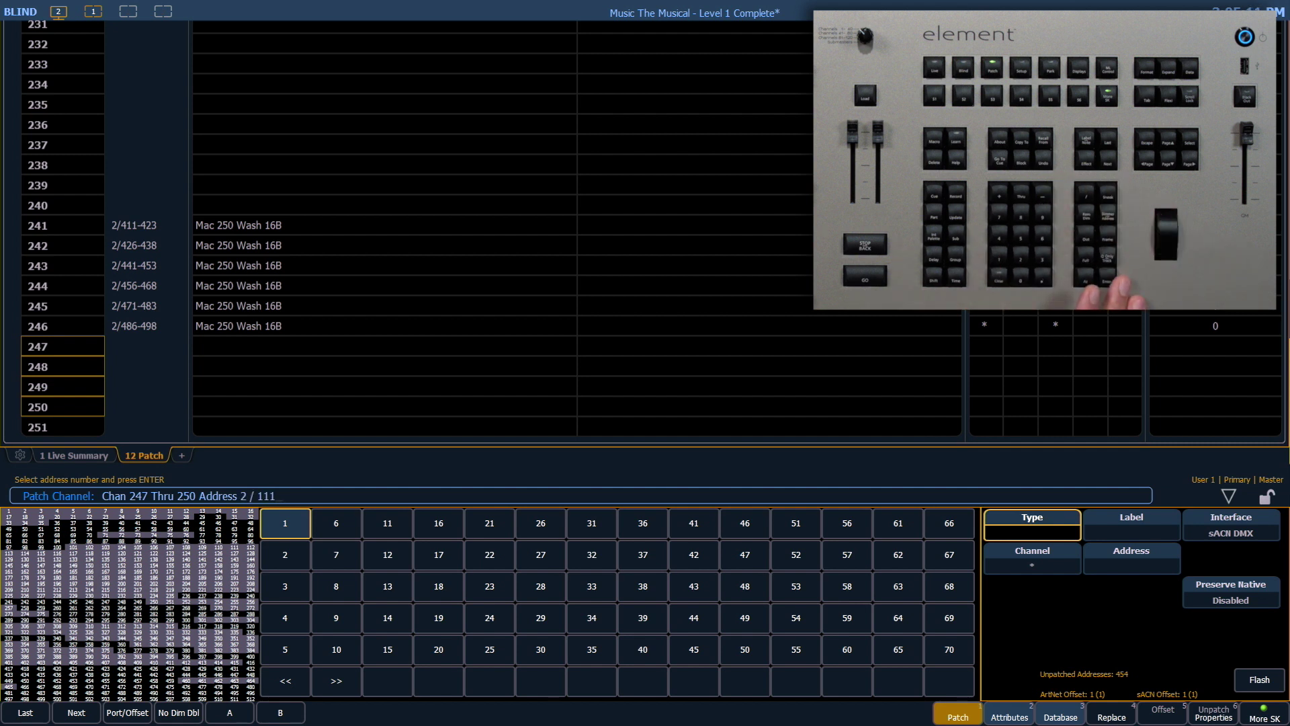
{"action": "key", "text": "Return"}
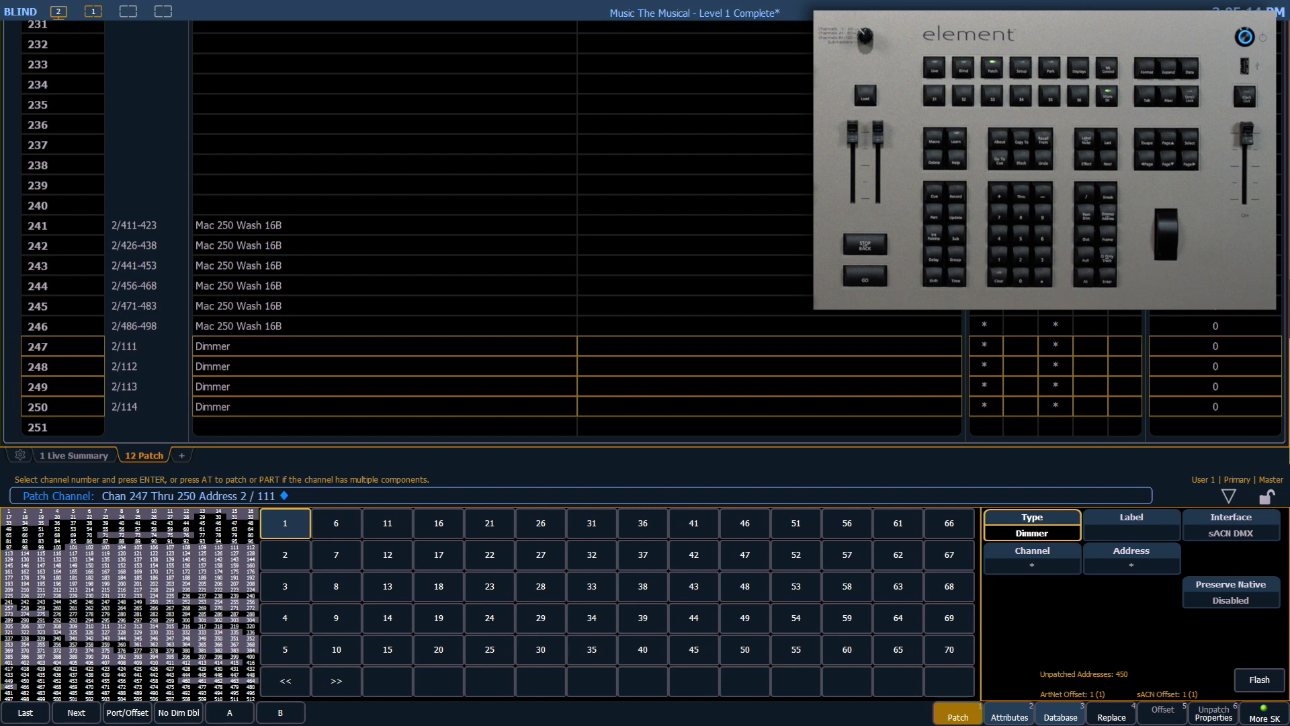
Add part 2 to channels 247–250
{"action": "key", "text": "p"}
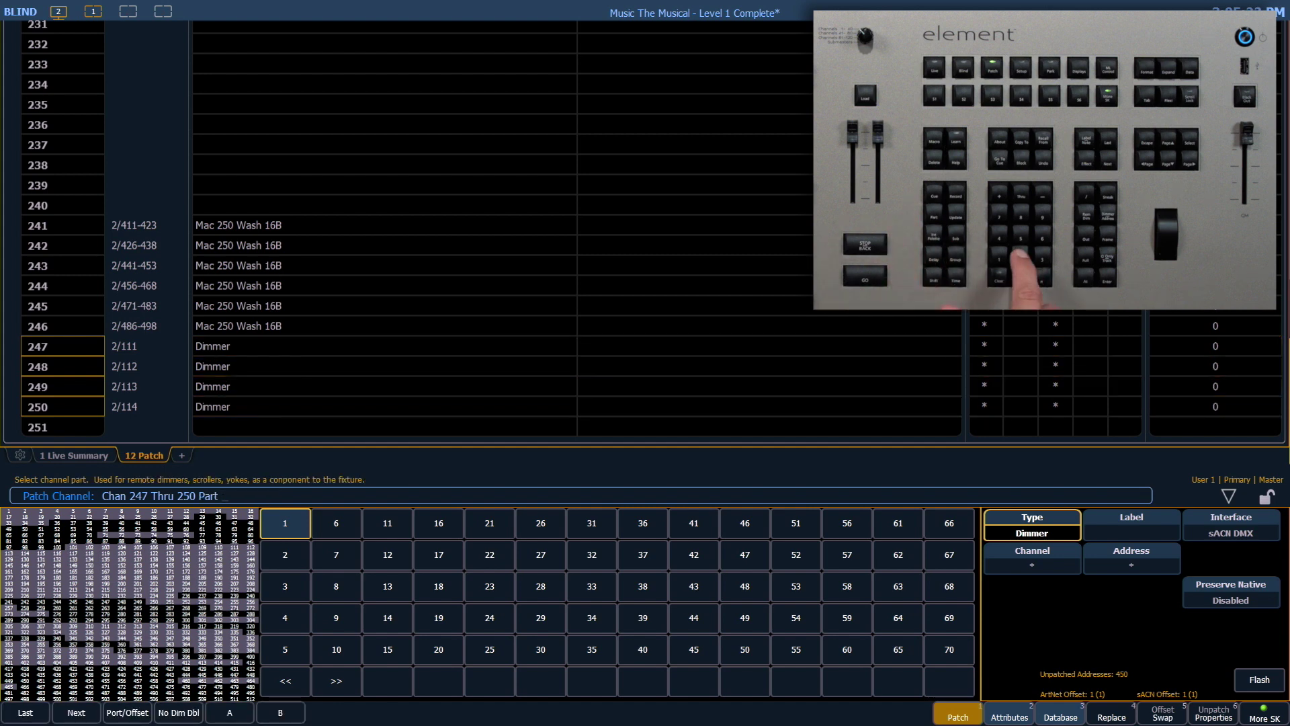
{"action": "type", "text": "2"}
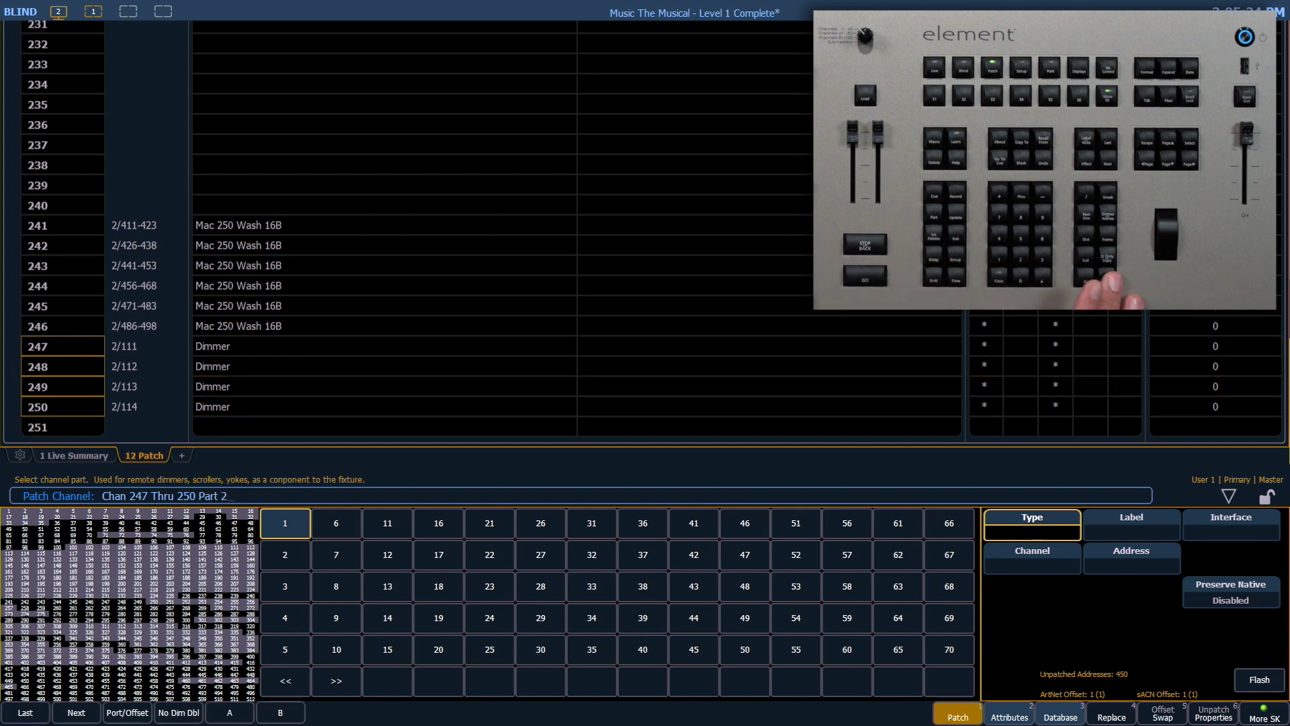
{"action": "key", "text": "Return"}
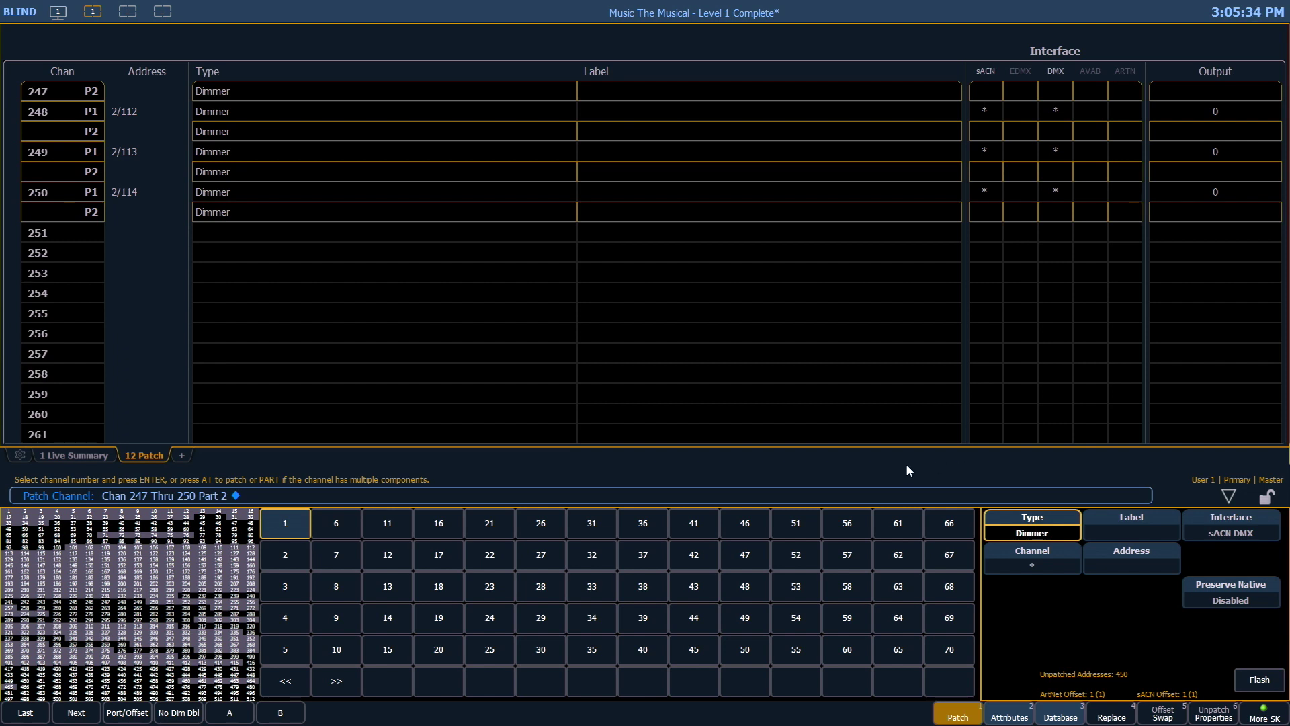
Set part 2's fixture type to Generic Scroller from the manufacturer library
{"action": "left_click", "coordinate": [1023, 526]}
{"action": "left_click", "coordinate": [26, 684]}
{"action": "left_click", "coordinate": [26, 685]}
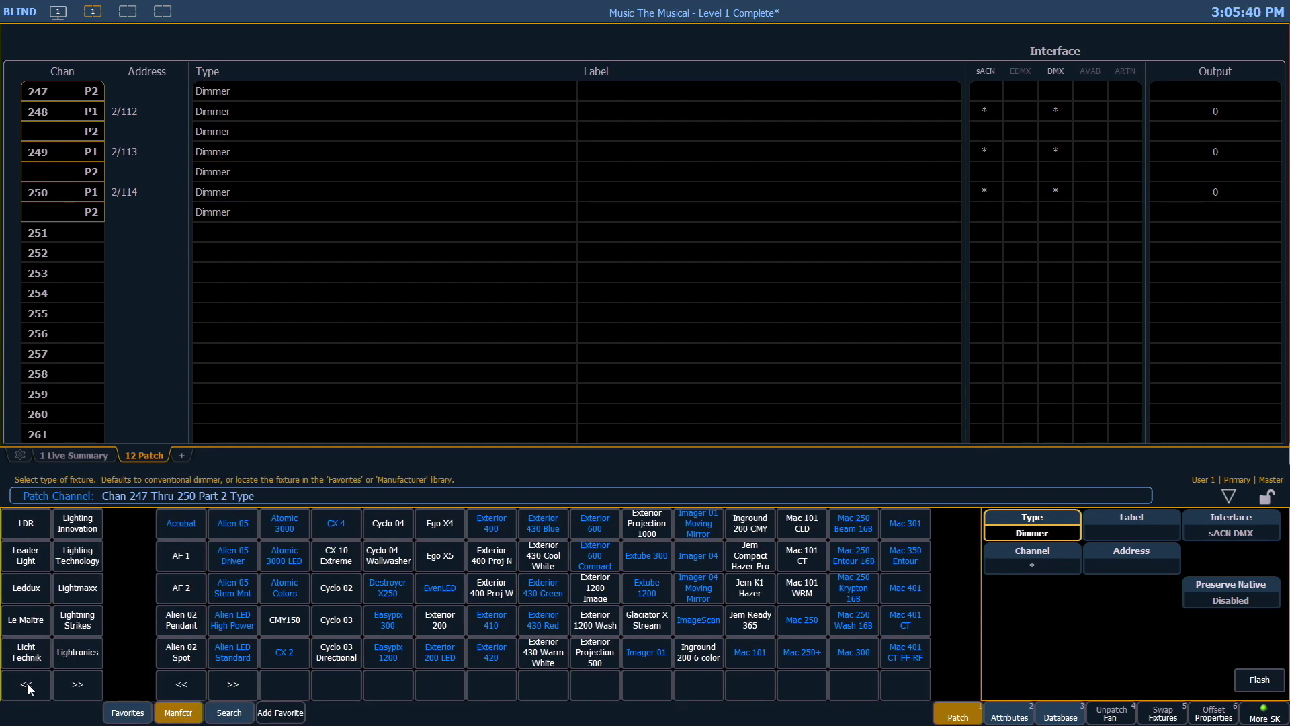
{"action": "left_click", "coordinate": [27, 685]}
{"action": "left_click", "coordinate": [26, 684]}
{"action": "left_click", "coordinate": [26, 684]}
{"action": "left_click", "coordinate": [26, 684]}
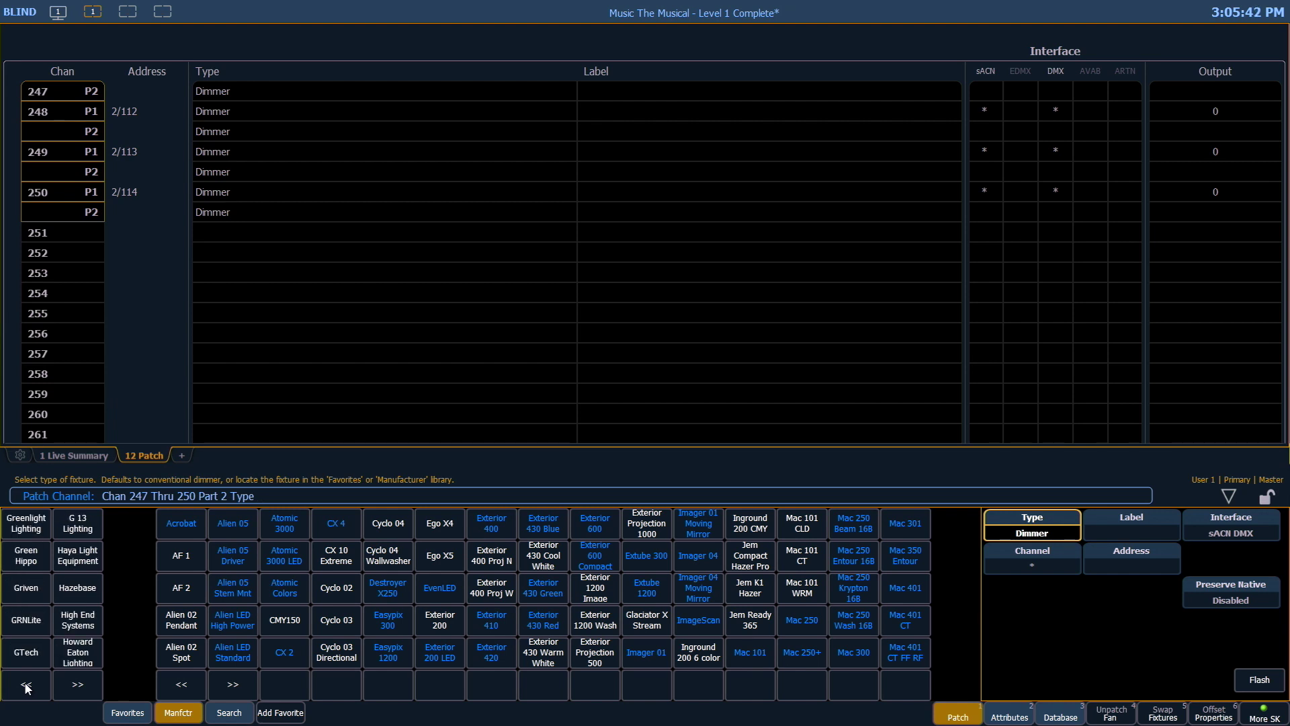
{"action": "left_click", "coordinate": [25, 684]}
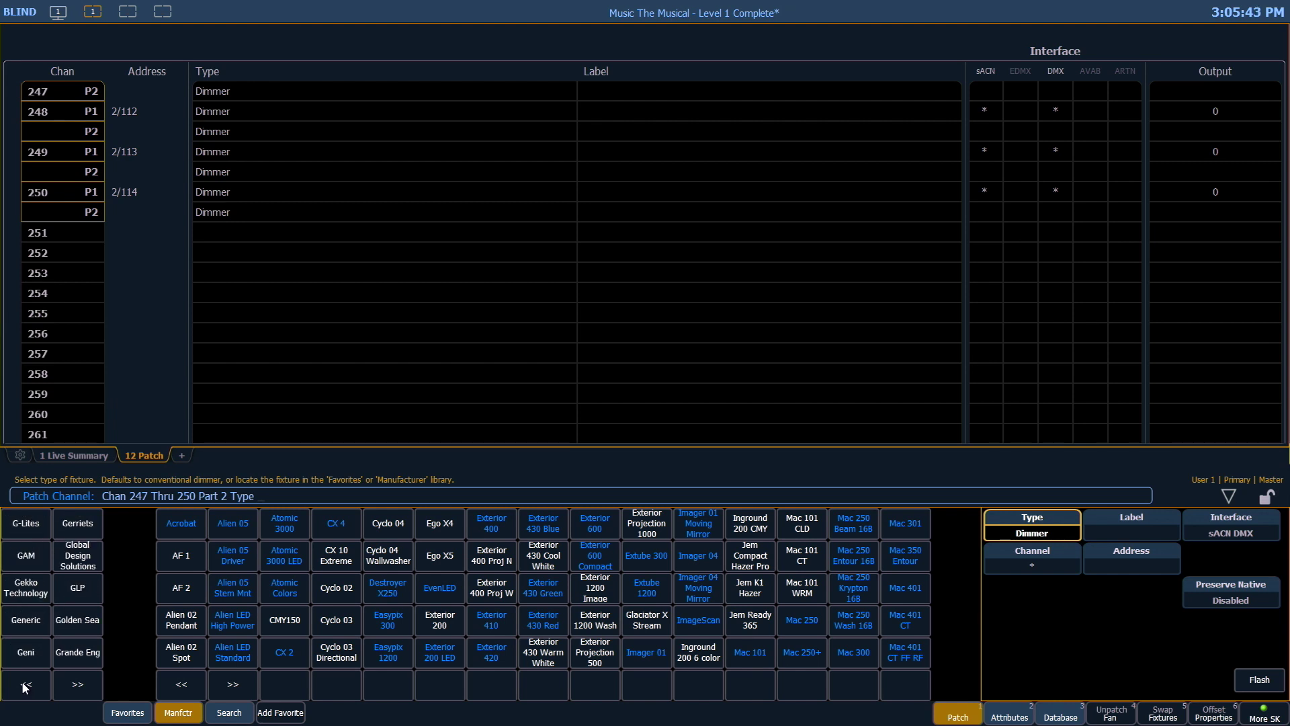
{"action": "left_click", "coordinate": [30, 626]}
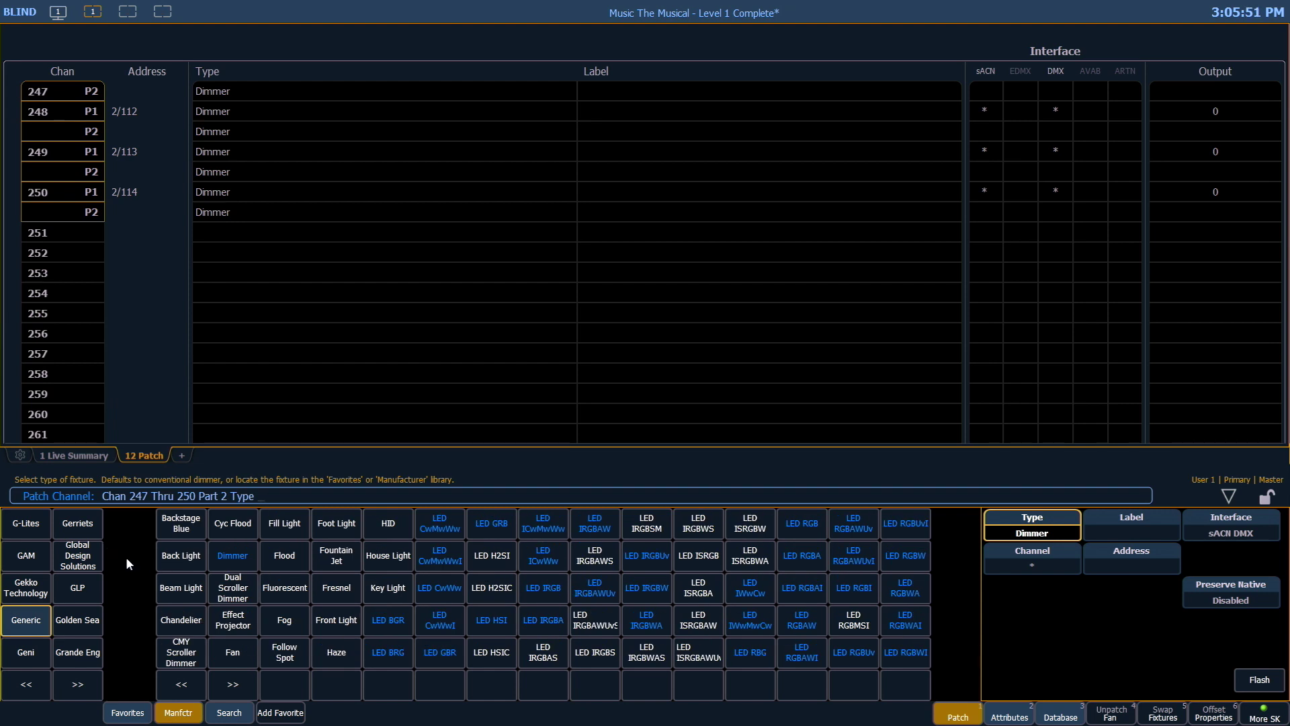
{"action": "left_click", "coordinate": [235, 687]}
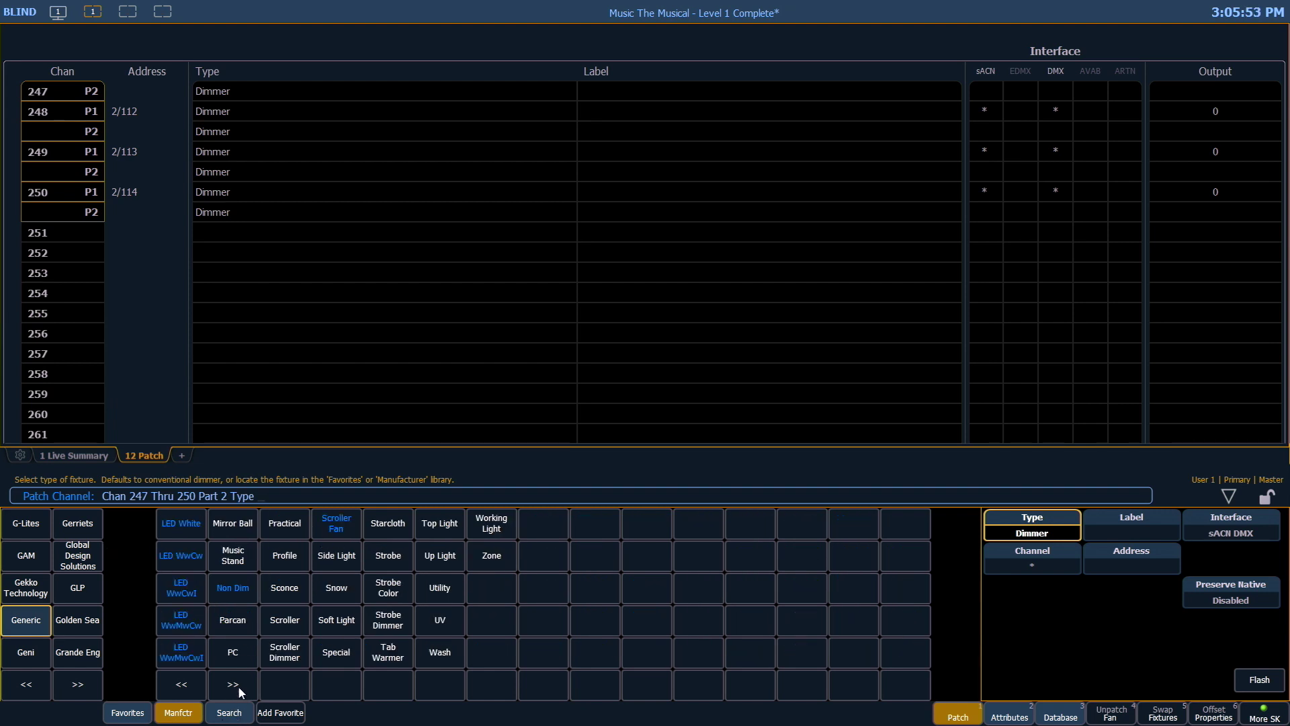
{"action": "left_click", "coordinate": [289, 625]}
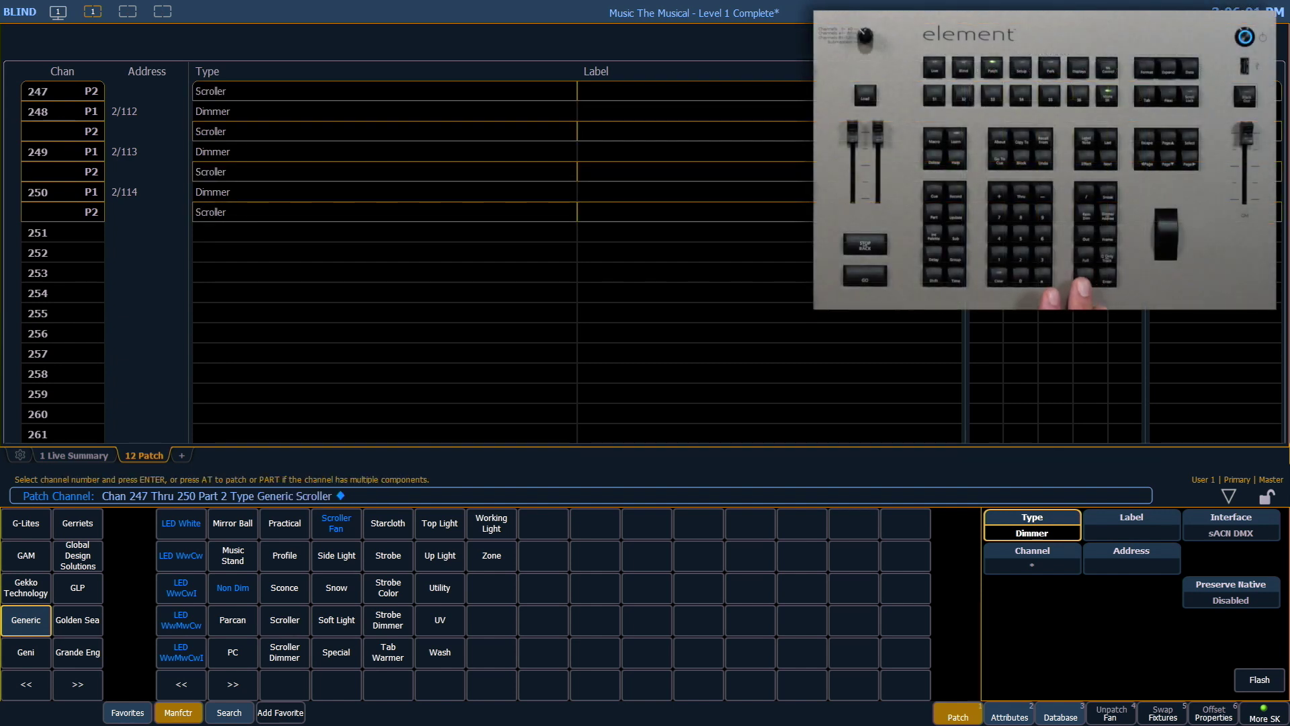
Patch the part 2 scrollers of channels 247–250 at 2/121 through 2/124
{"action": "key", "text": "shift+2"}
{"action": "type", "text": "2 "}
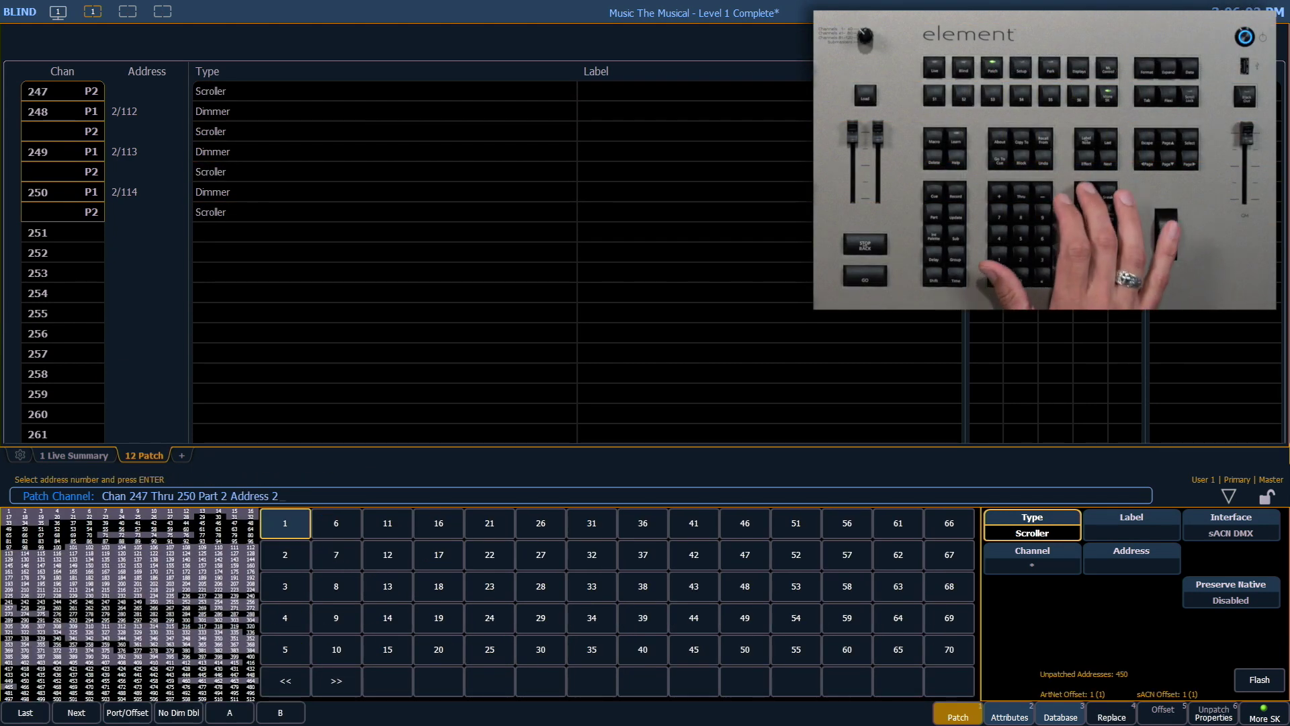
{"action": "type", "text": "/ 121"}
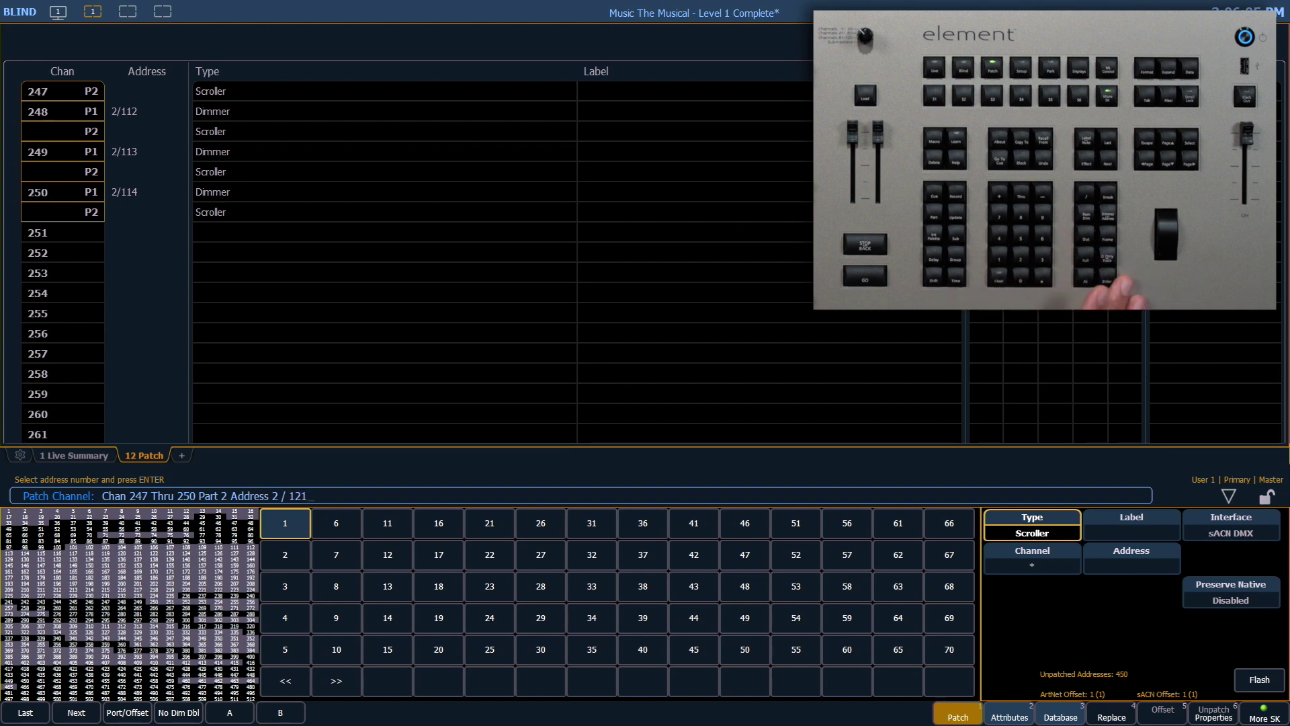
{"action": "key", "text": "Return"}
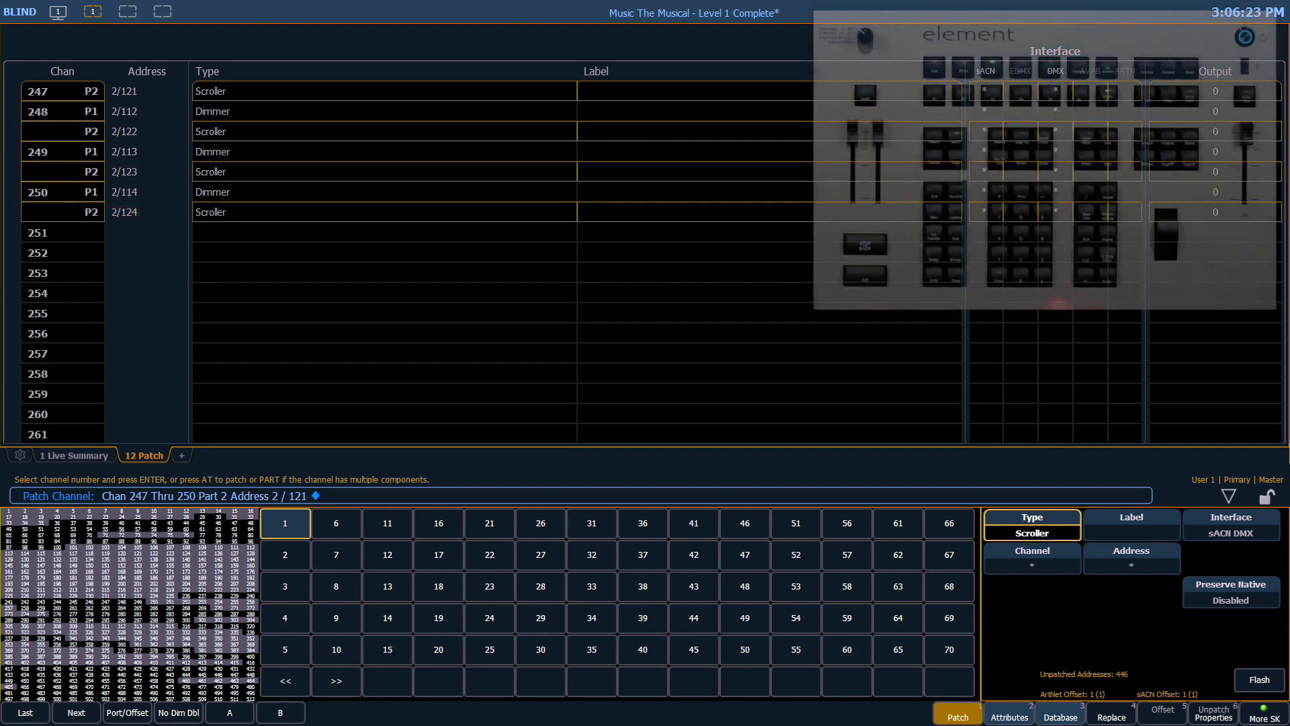
Add part 3 to channels 247–250
{"action": "key", "text": "p"}
{"action": "key", "text": "3"}
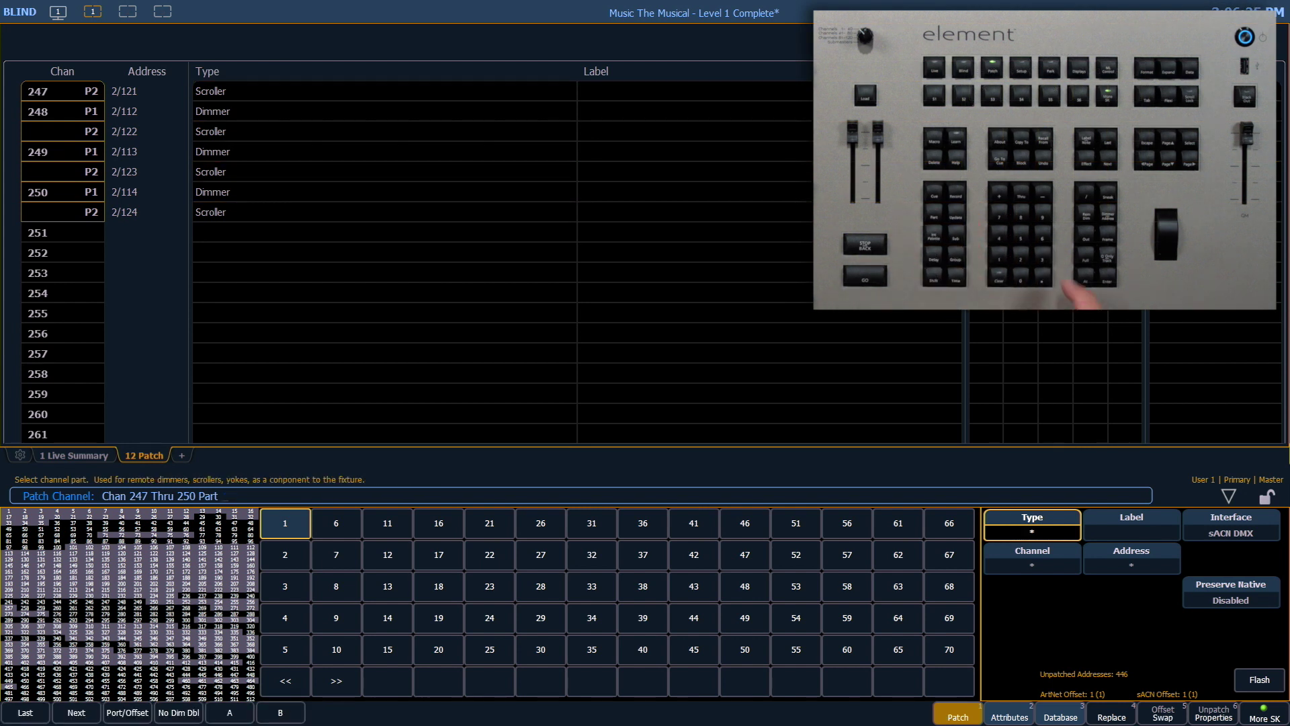
{"action": "key", "text": "Return"}
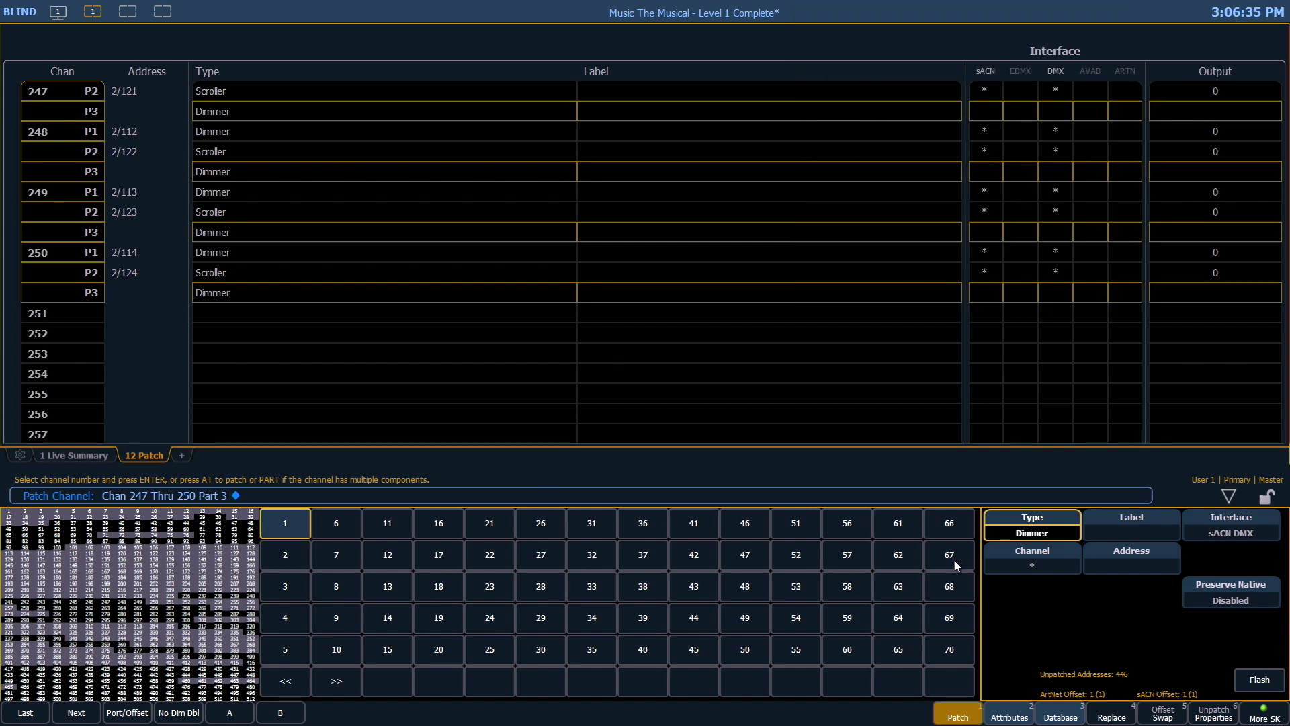
Search the fixture library for 'rosco gobo rotator' and type part 3 as Gobo Rotator
{"action": "left_click", "coordinate": [1002, 535]}
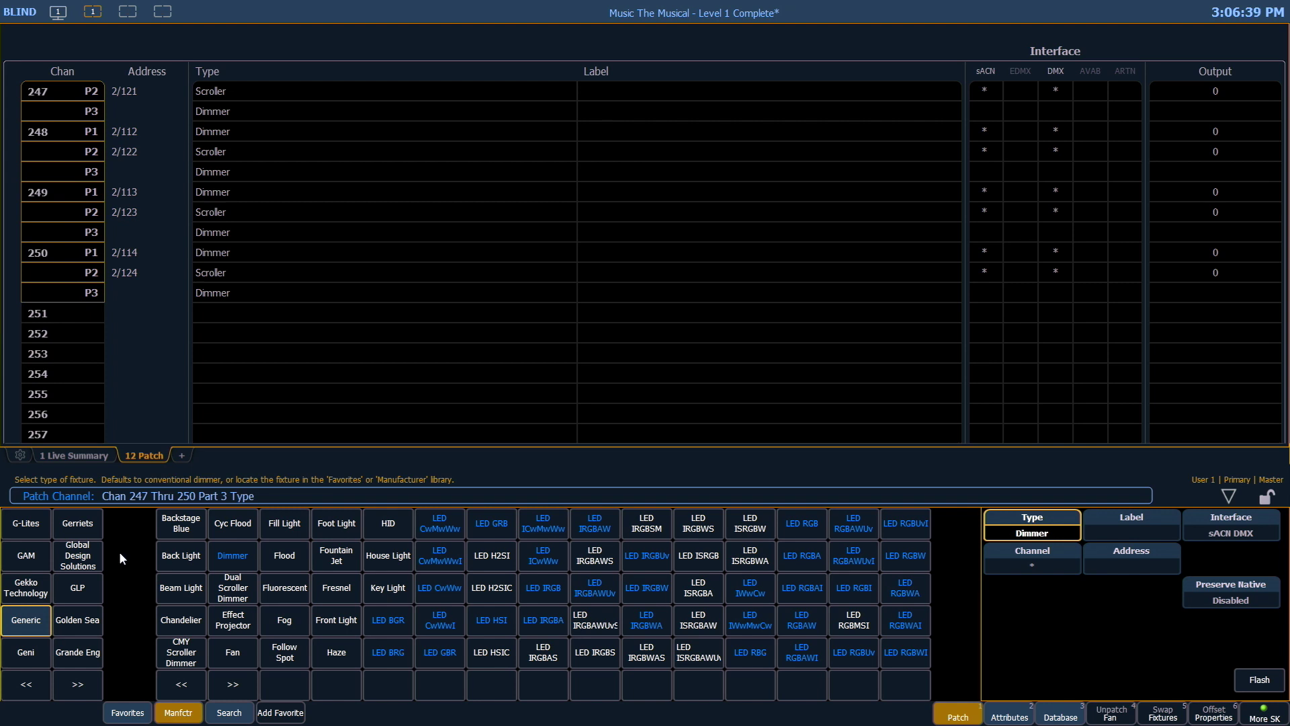
{"action": "left_click", "coordinate": [228, 713]}
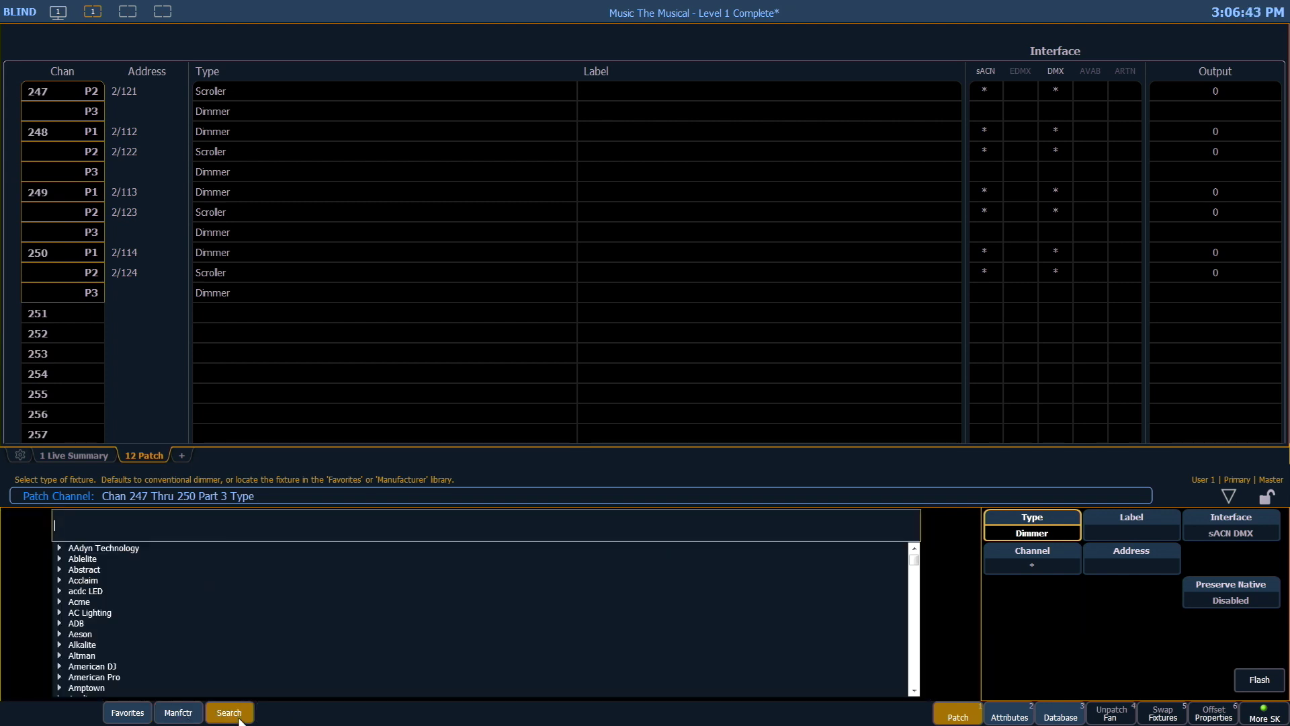
{"action": "type", "text": "rosco gobo "}
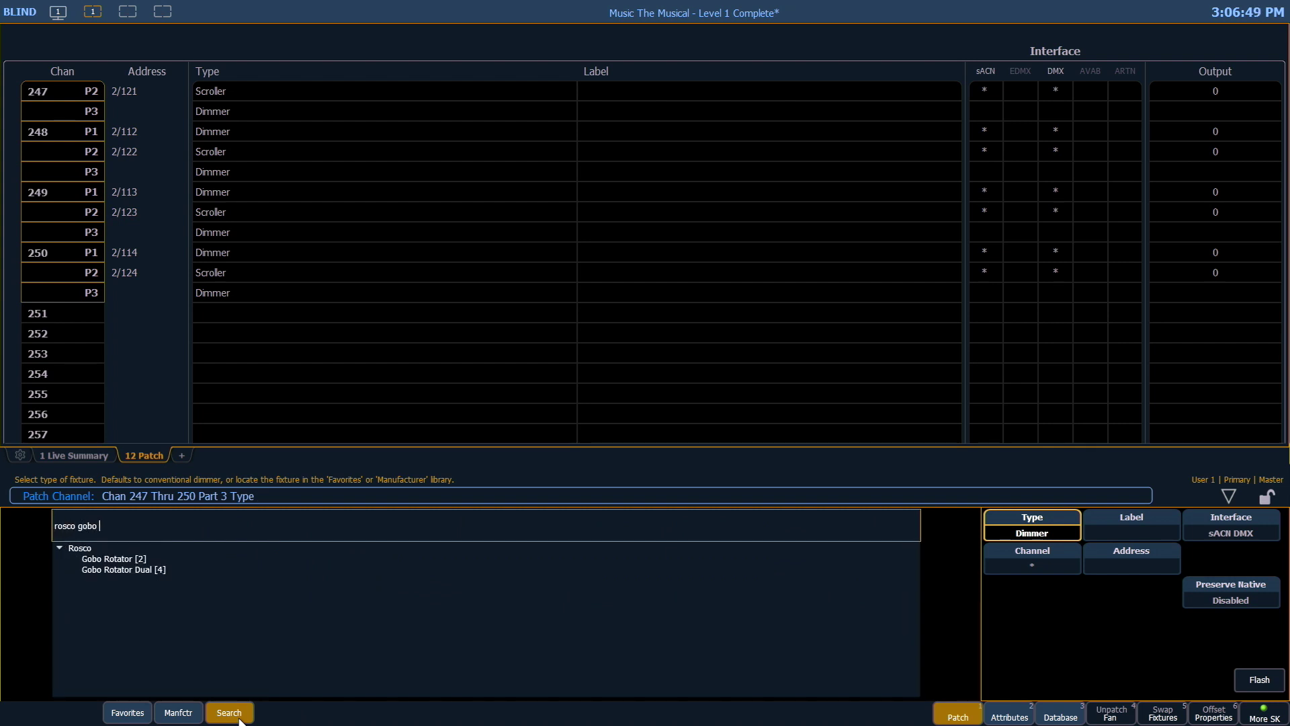
{"action": "type", "text": "rotator"}
{"action": "left_click", "coordinate": [133, 558]}
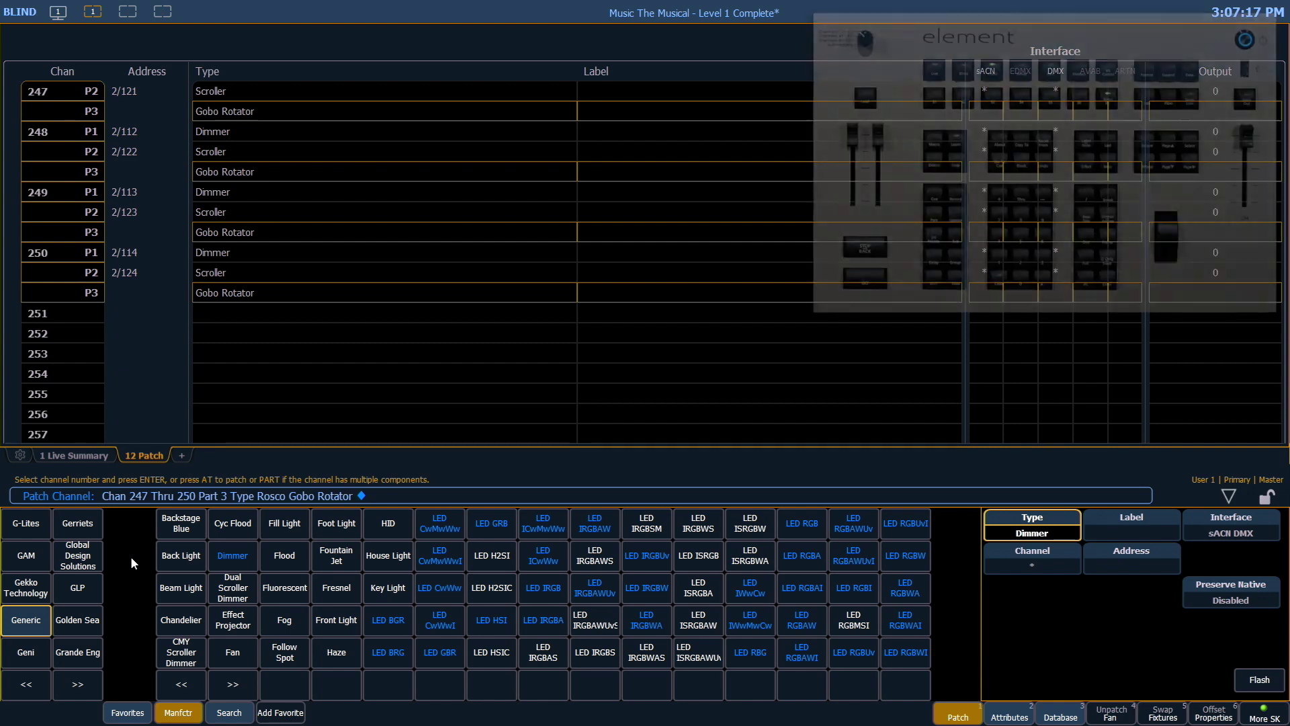
Patch the part 3 gobo rotators of channels 247–250 starting at 2/131, two addresses each
{"action": "key", "text": "shift+2"}
{"action": "type", "text": "2 / "}
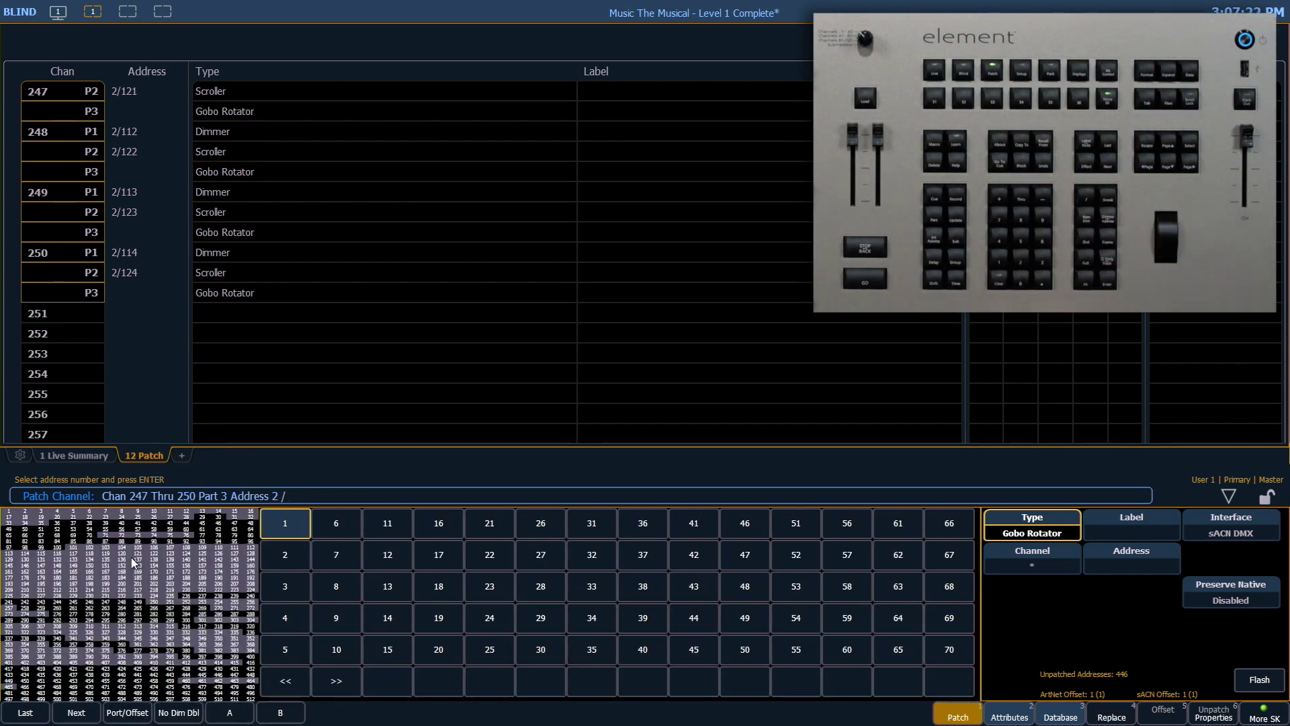
{"action": "type", "text": "131"}
{"action": "key", "text": "Return"}
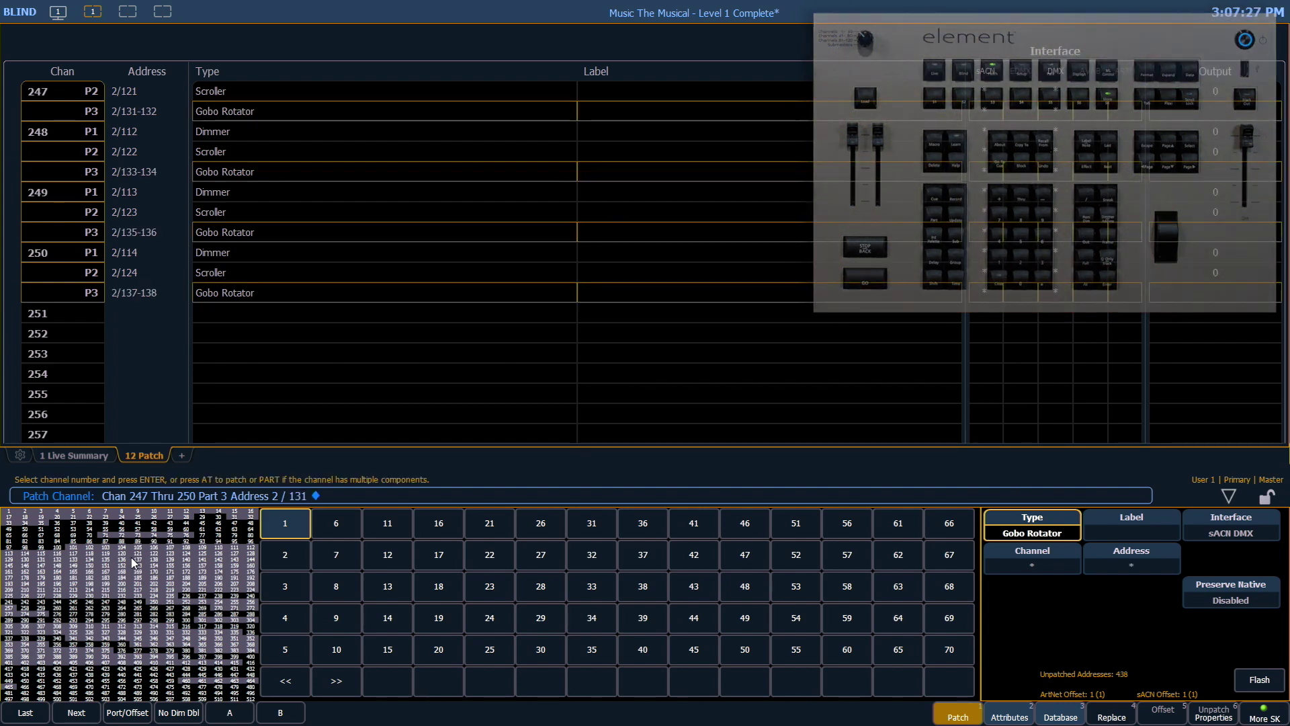